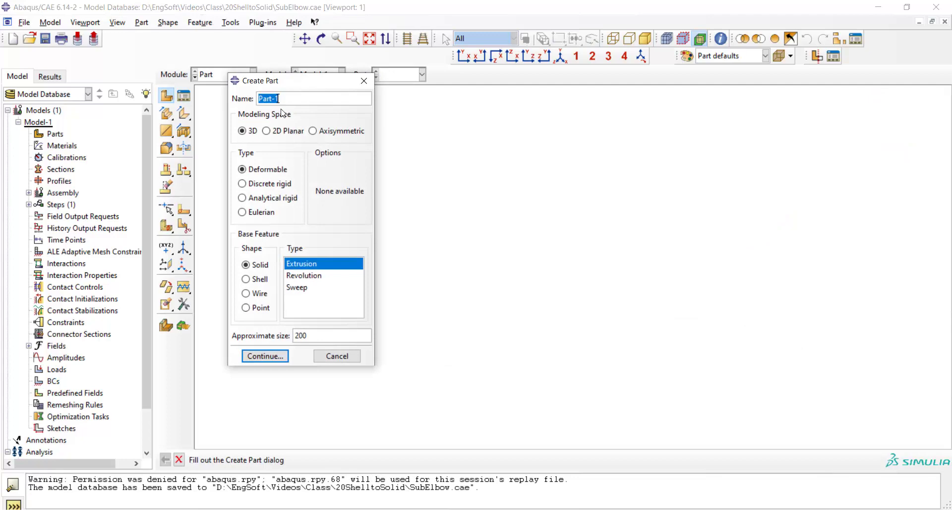
Step: Create a 3D deformable solid part named Elbow of type Revolution and continue to its sketch
type("Elbow")
left_click(313, 278)
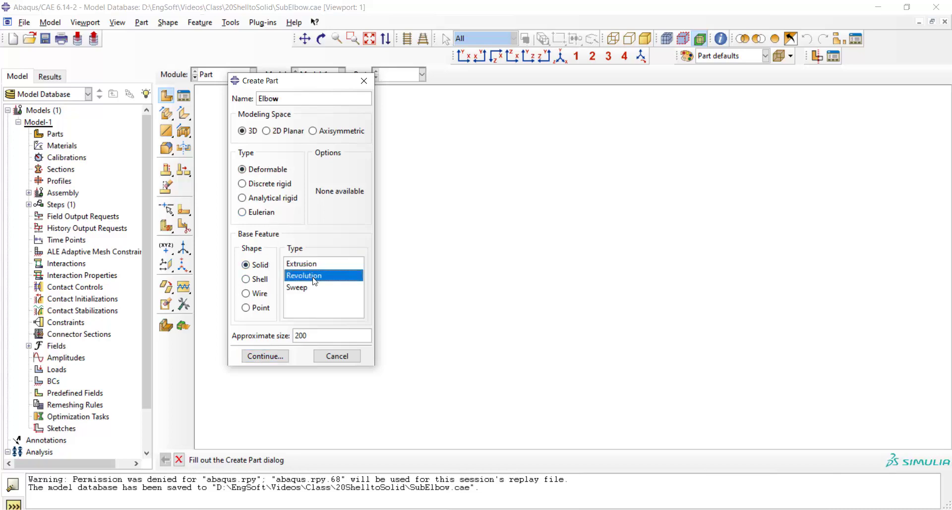
left_click(270, 357)
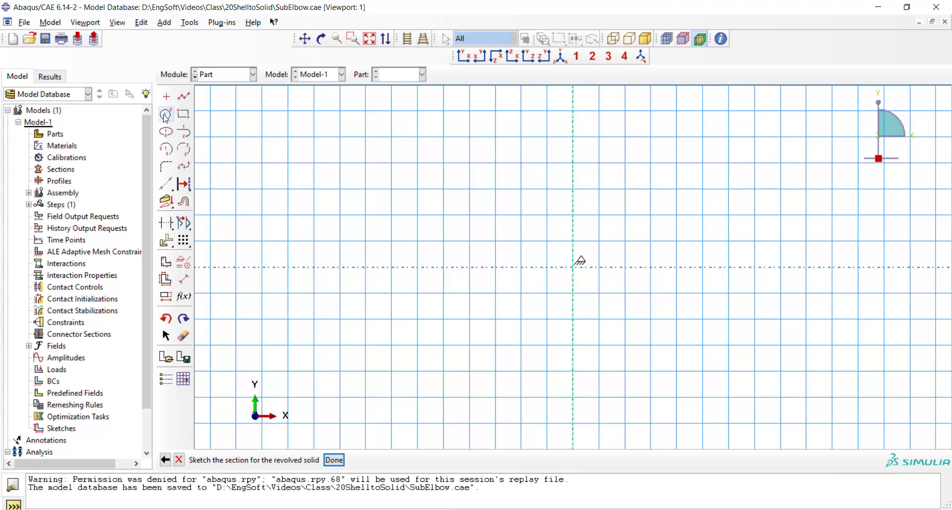
Step: Draw two concentric half-circle arcs on the axis, the outer one from x=27 to x=5
left_click(166, 149)
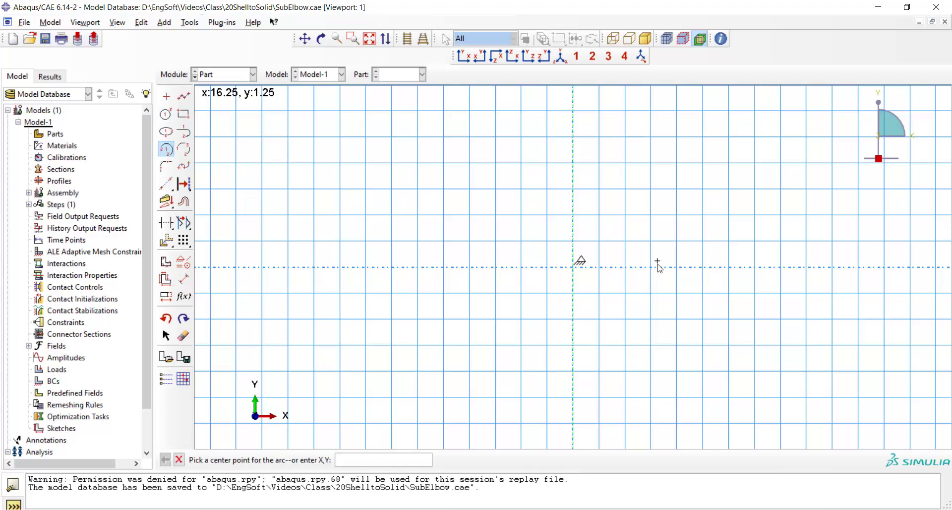
left_click(697, 267)
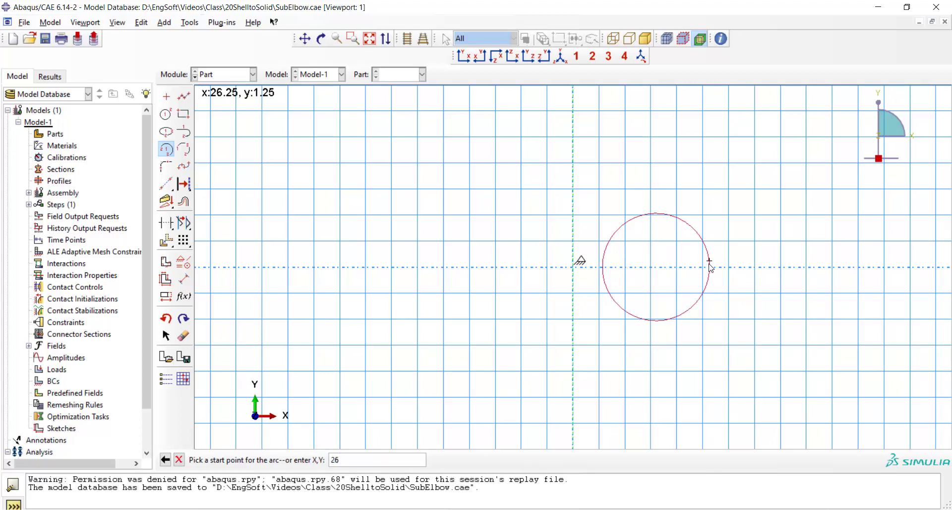
left_click(710, 260)
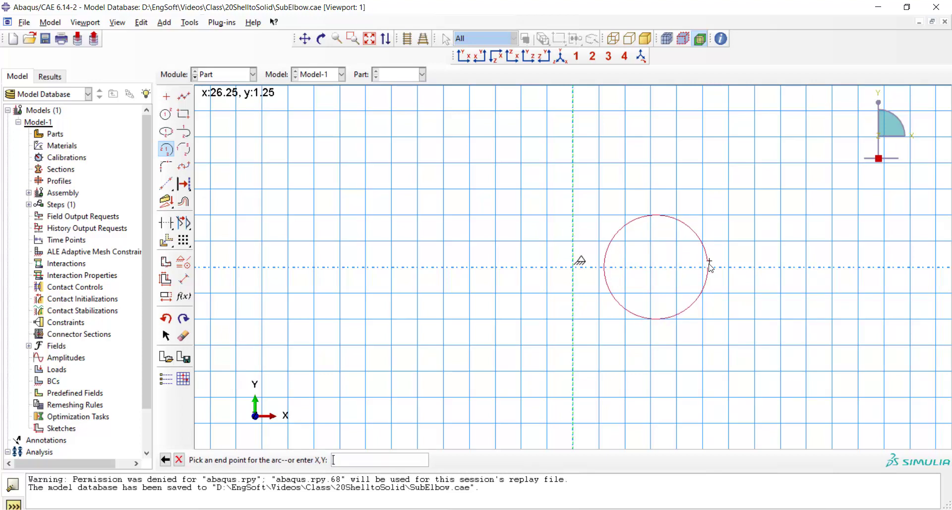
left_click(600, 279)
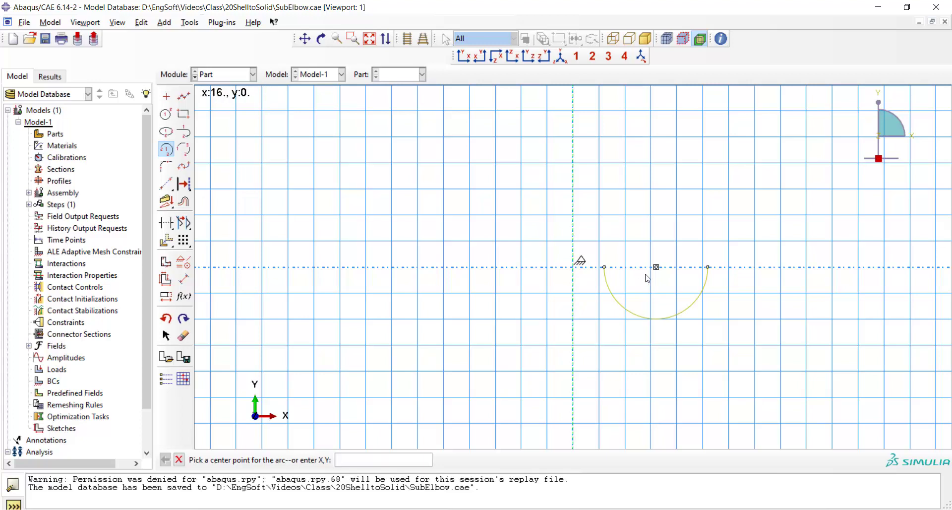
left_click(657, 267)
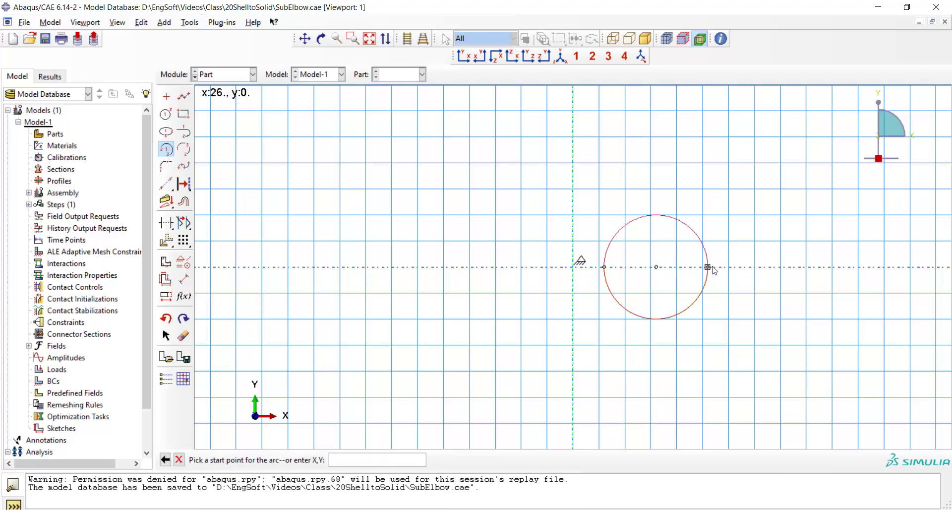
type("27")
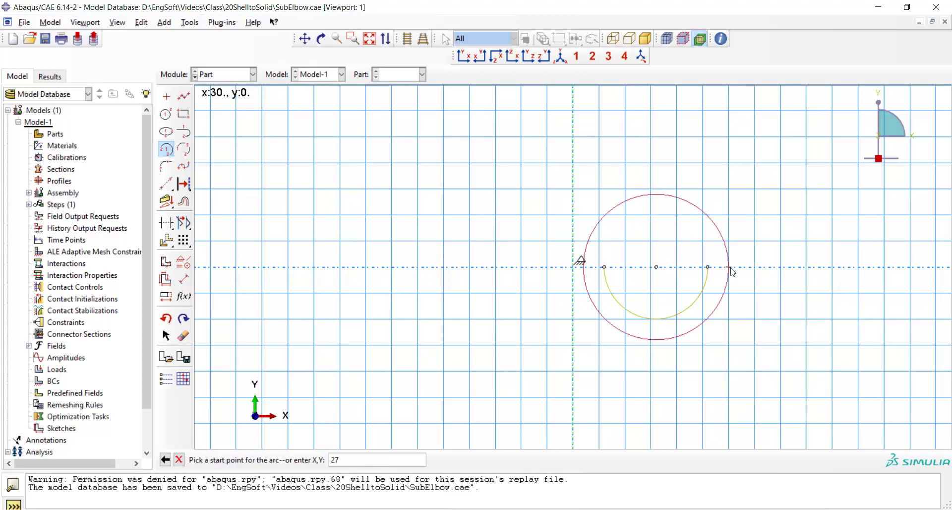
key("Return")
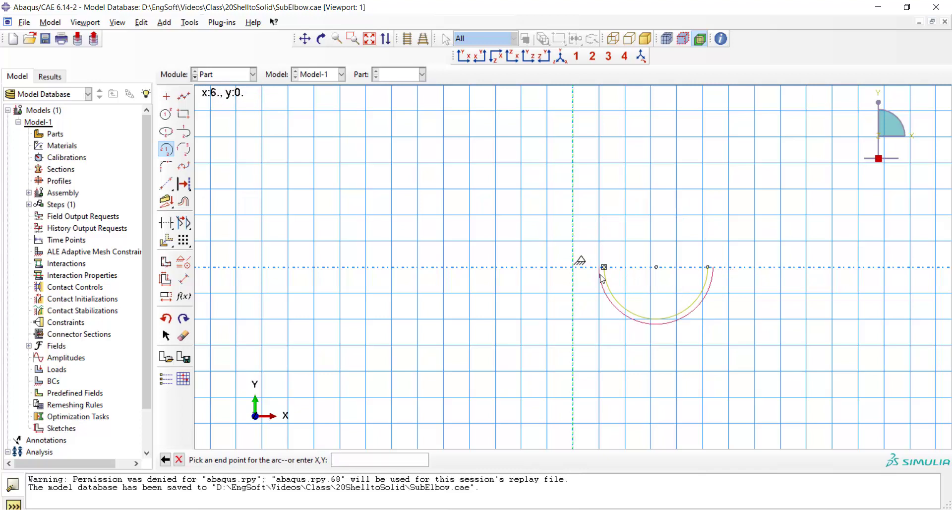
key("Return")
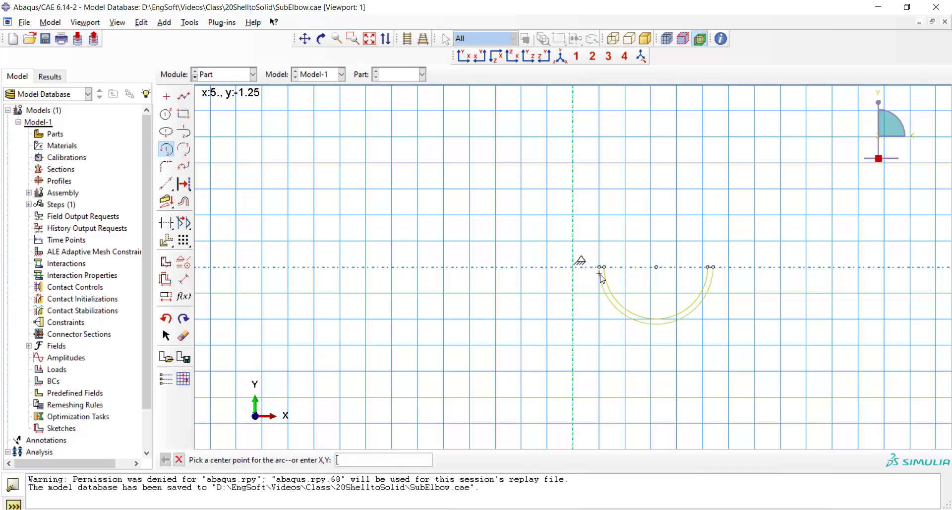
Step: Join the arcs' right and left ends with short straight lines and finish the section sketch
left_click(184, 96)
scroll(620, 289, "up", 3)
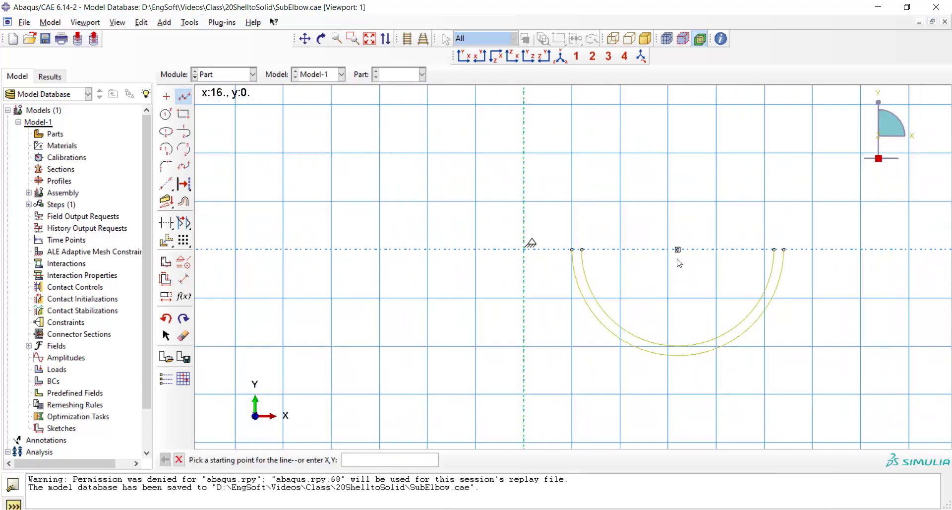
left_click(774, 251)
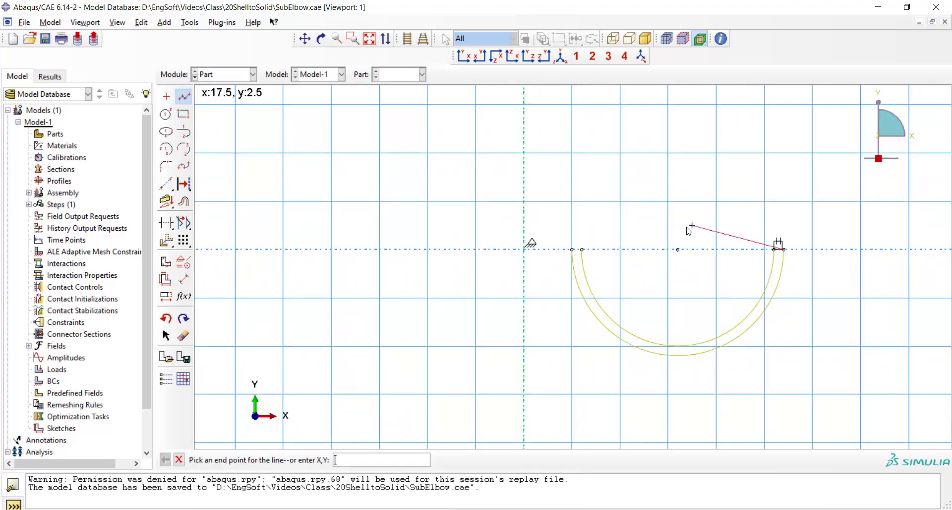
key("Escape")
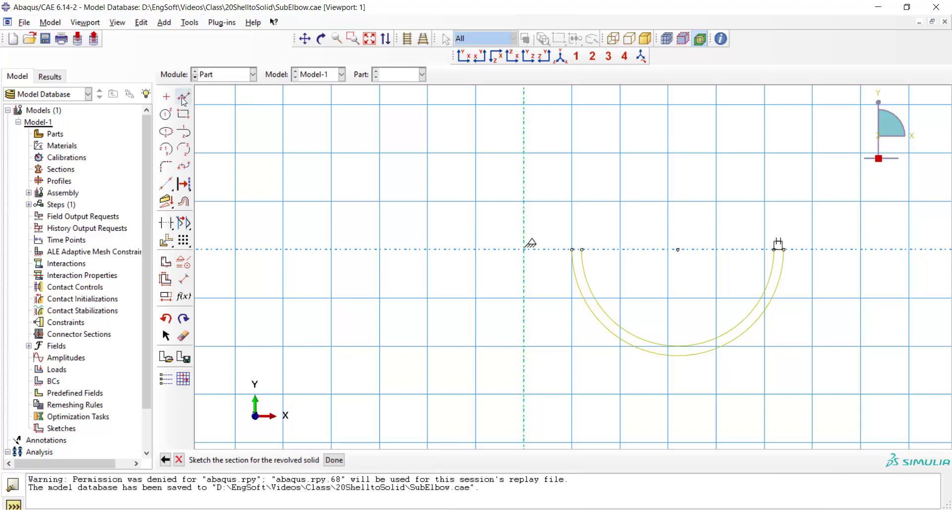
left_click(183, 96)
left_click(573, 250)
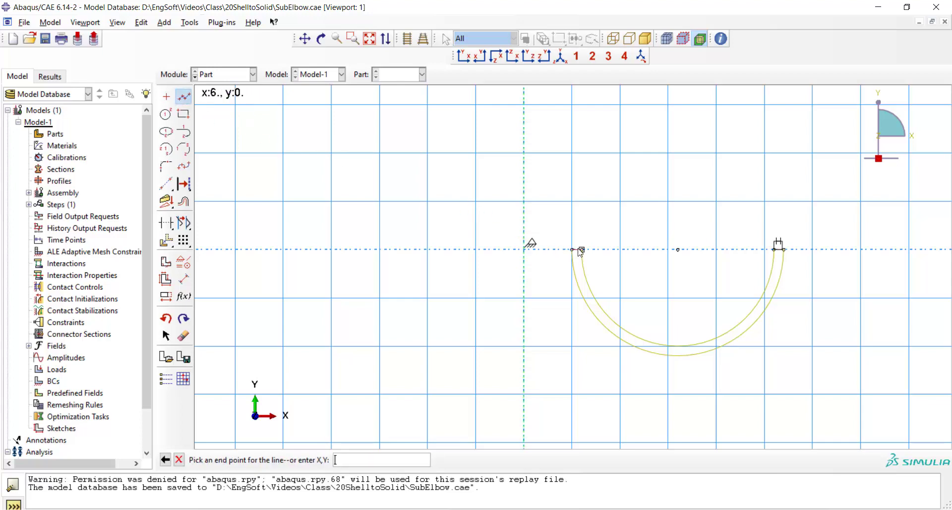
left_click(582, 249)
key("Escape")
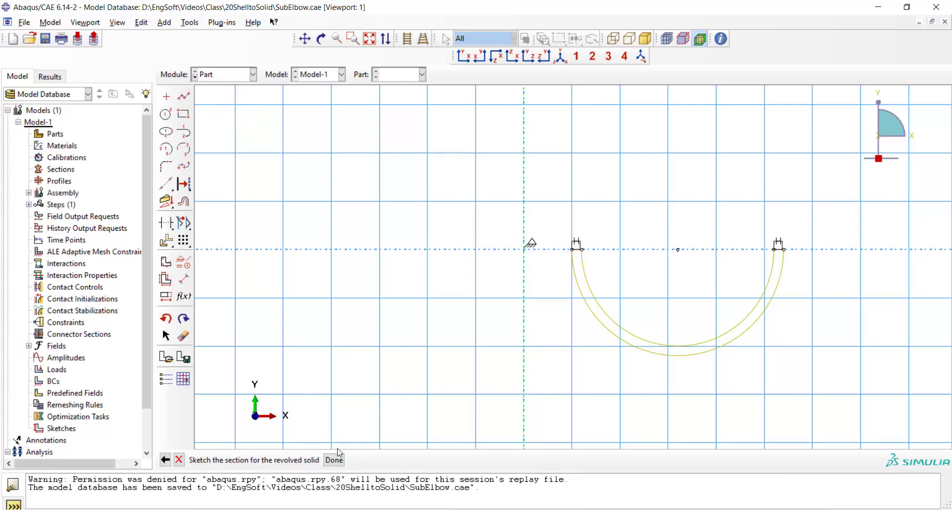
left_click(340, 459)
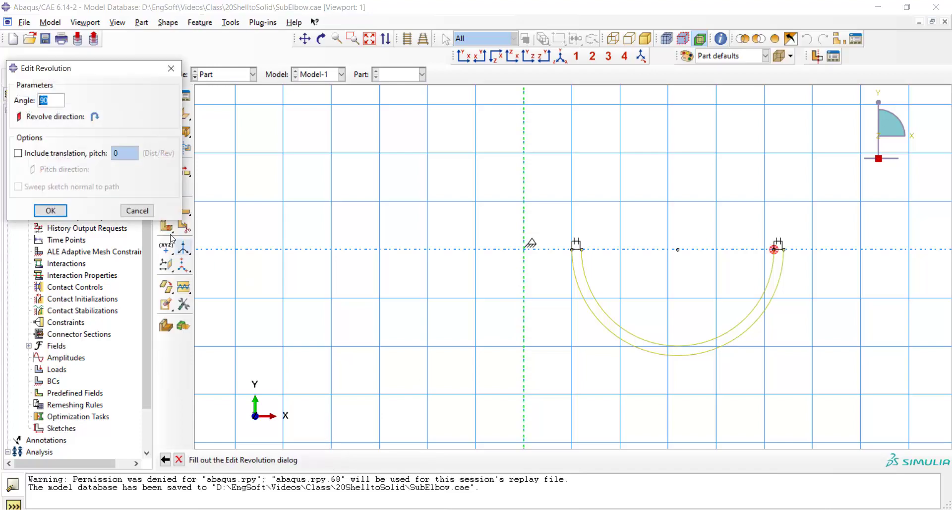
Step: Accept the revolution to create the solid Elbow part and orbit to inspect it
left_click(51, 211)
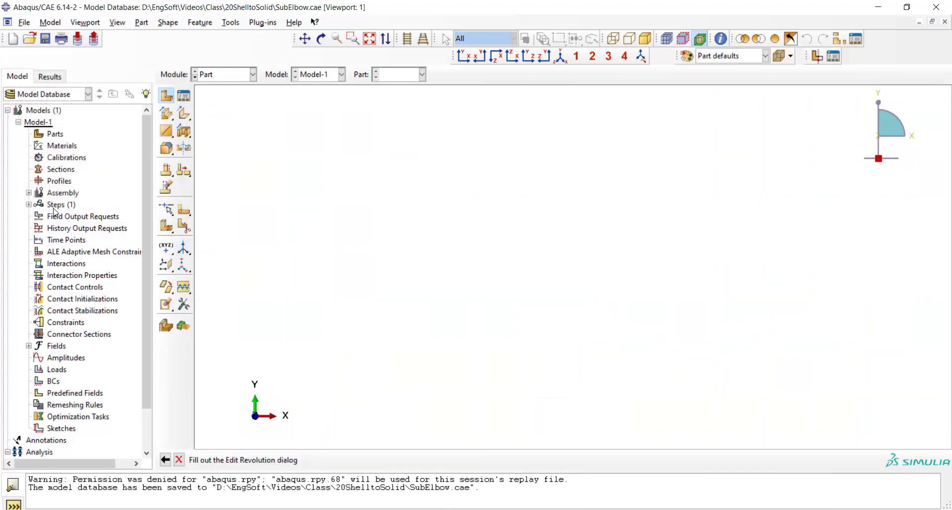
left_click(321, 38)
left_click_drag(492, 299, 476, 343)
left_click(225, 75)
left_click(218, 87)
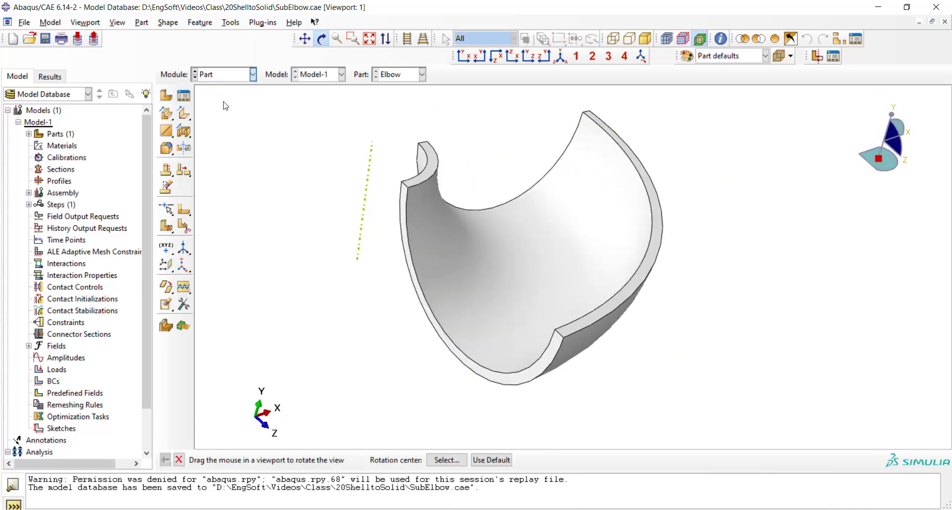
Step: Create a material named Steel with Elastic behaviour and Young's modulus 2e5
left_click(165, 96)
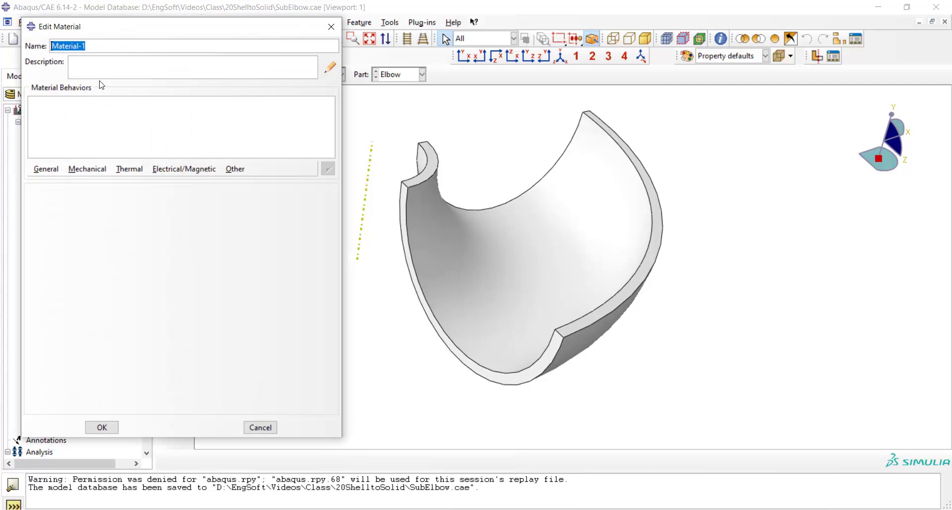
type("Steel")
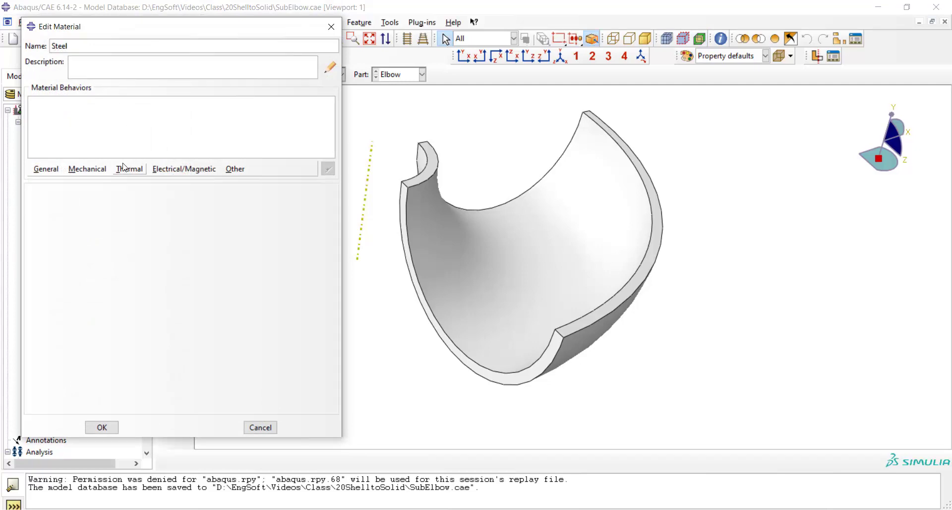
left_click(88, 169)
mouse_move(95, 181)
left_click(240, 184)
left_click(85, 338)
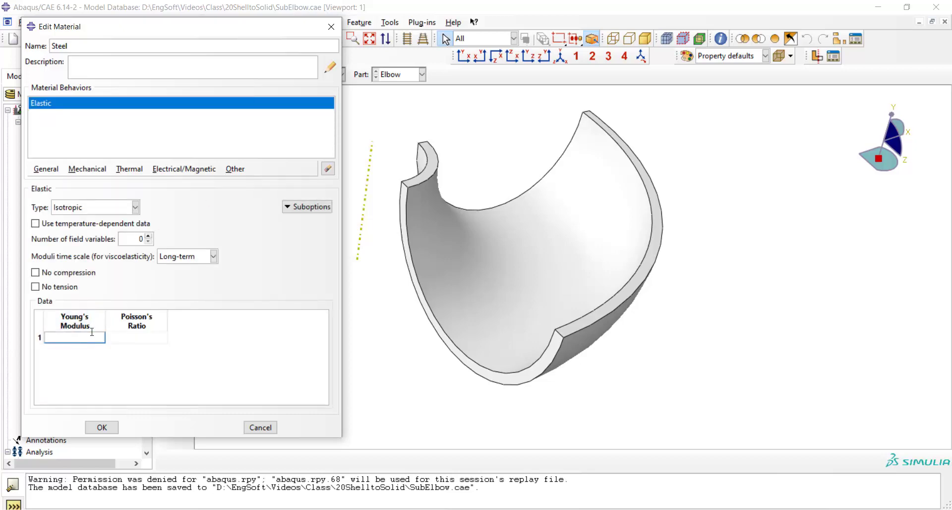
type("2e5")
left_click(151, 339)
Step: Finish Steel with Poisson's ratio 0.3 and create solid homogeneous Section-1 using it
type("0.3")
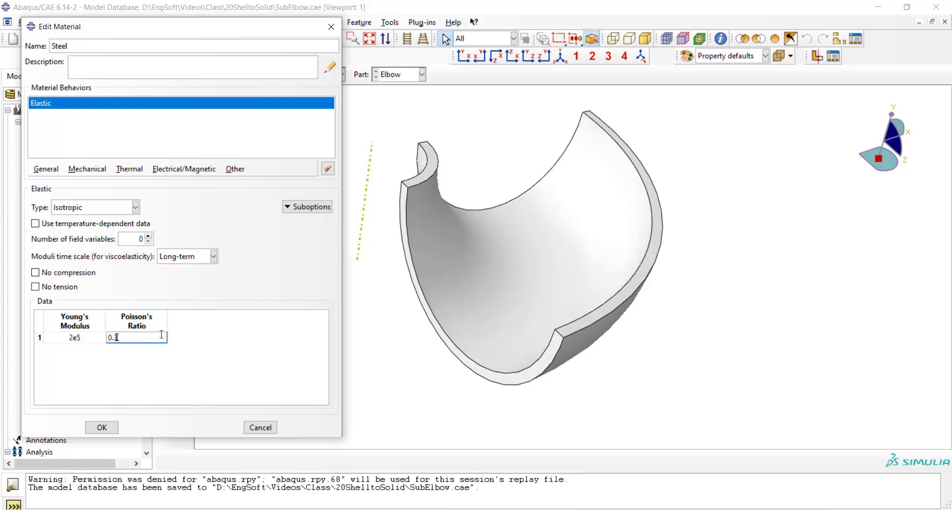
left_click(104, 427)
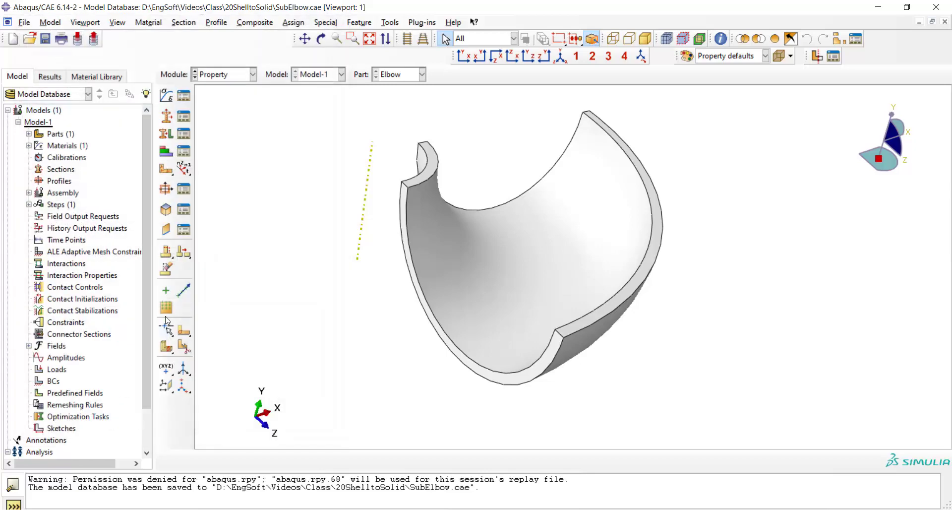
left_click(168, 116)
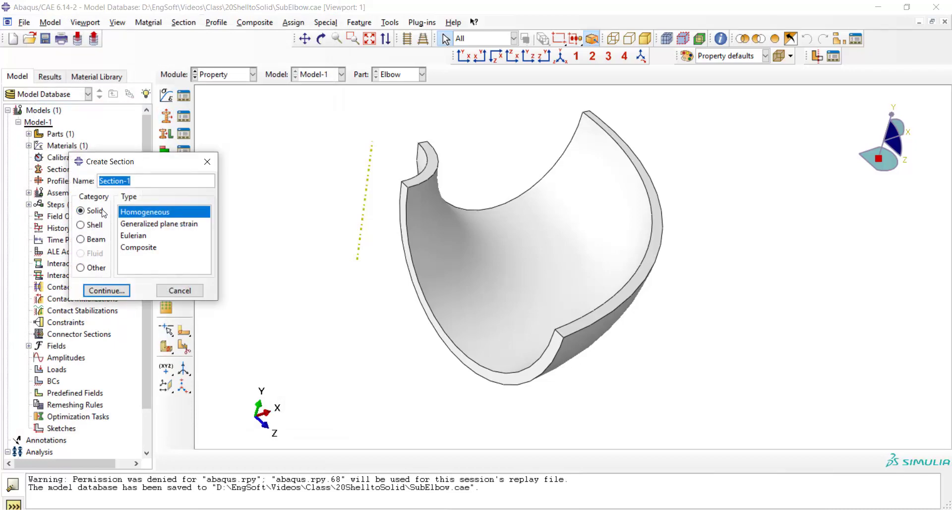
left_click(104, 290)
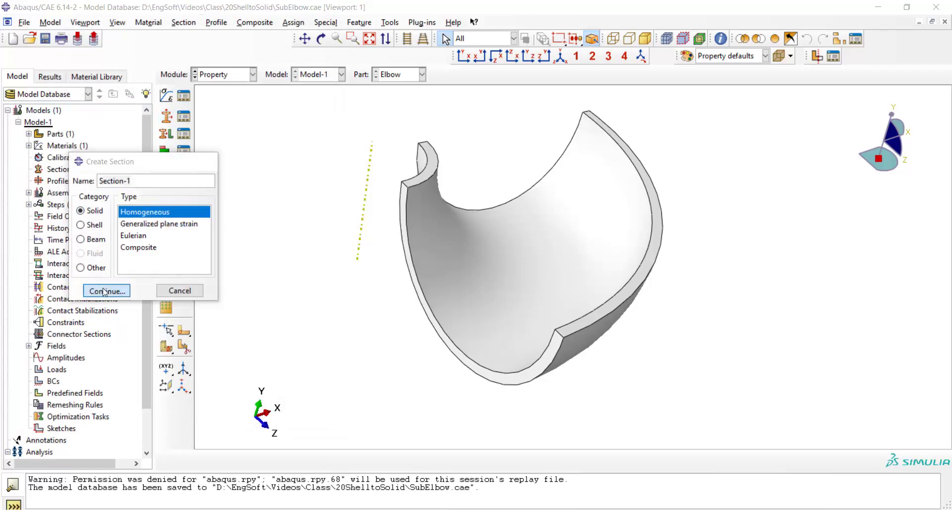
left_click(45, 232)
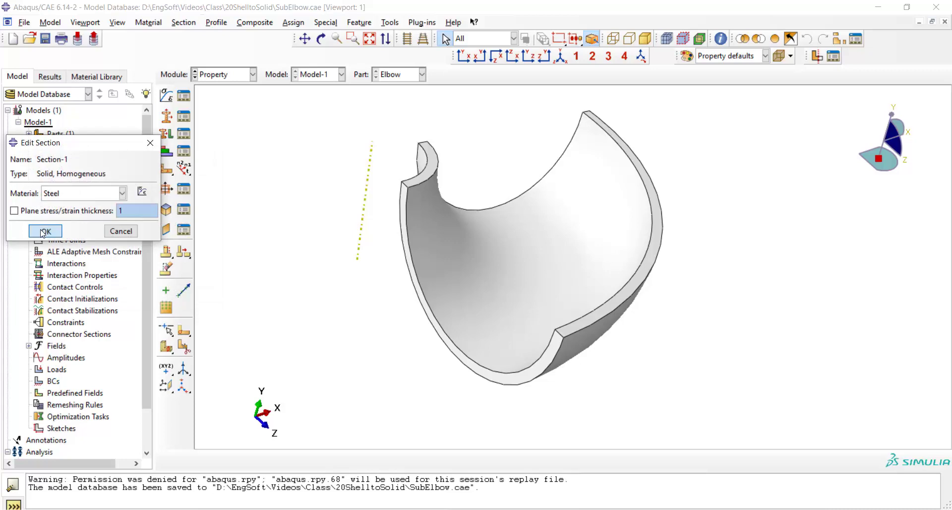
Step: Assign Section-1 to the whole Elbow part
left_click(166, 134)
left_click(453, 213)
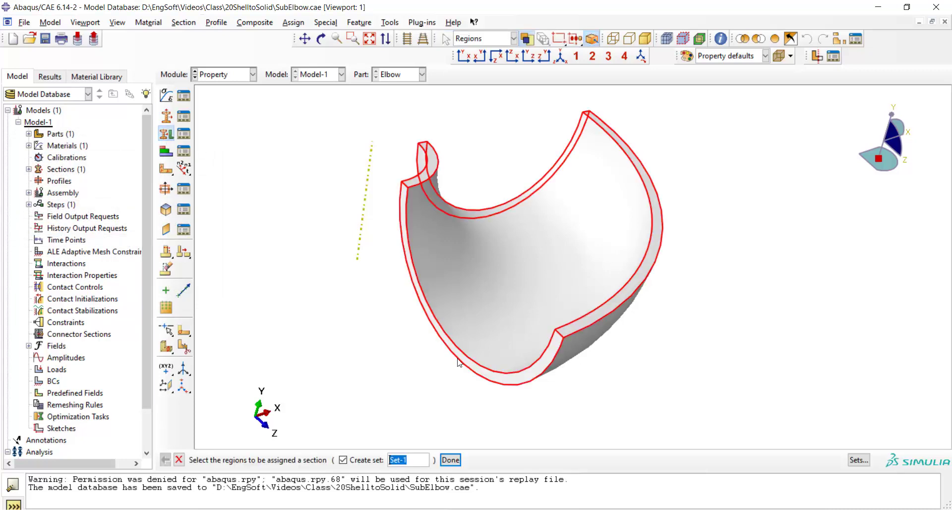
left_click(451, 460)
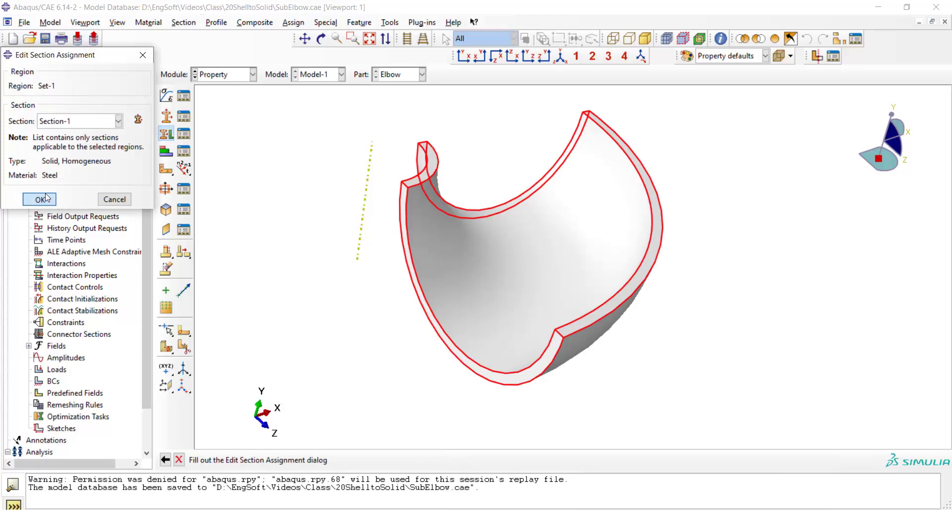
left_click(40, 199)
Step: In the Assembly module, create an independent instance of the Elbow part
left_click(234, 75)
left_click(217, 111)
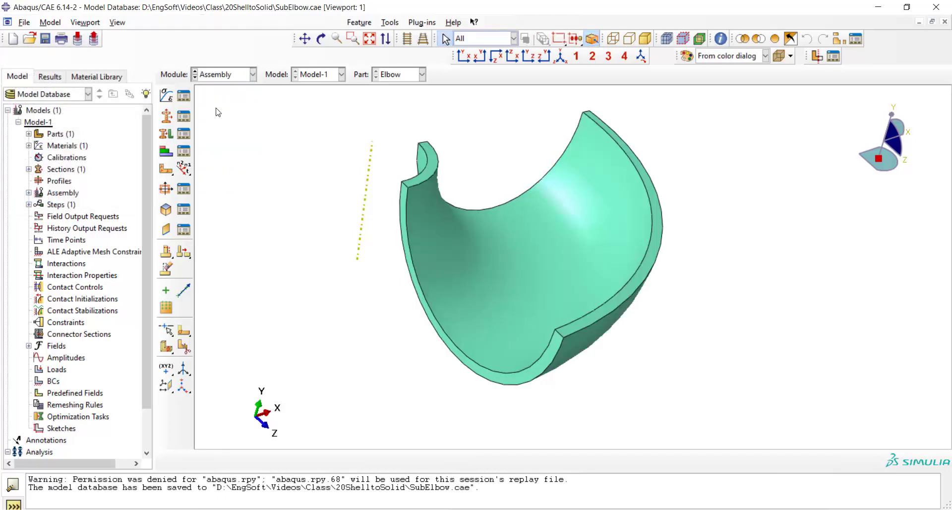
left_click(166, 94)
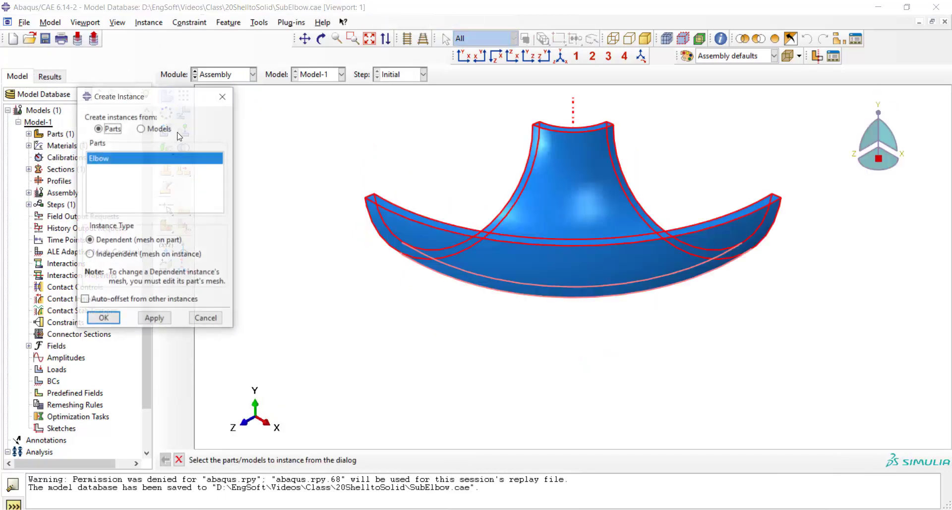
left_click(110, 254)
left_click(109, 319)
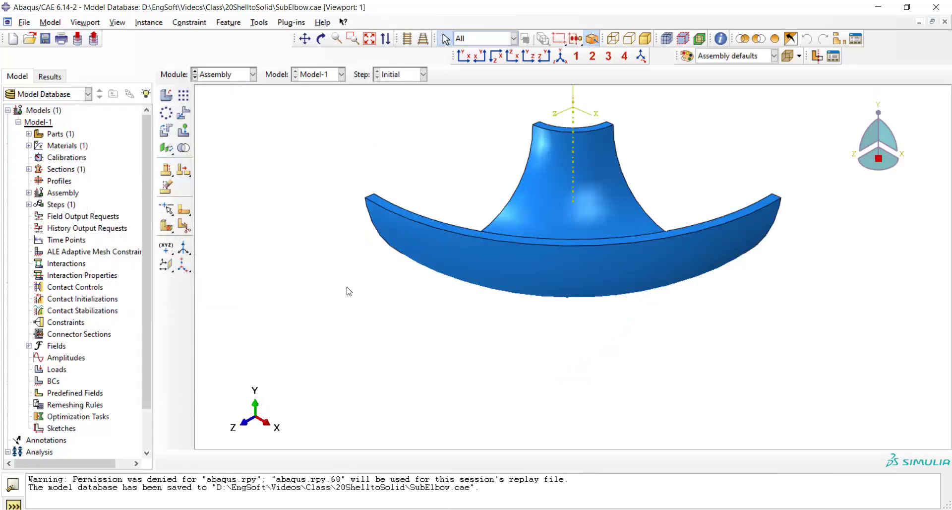
Step: Orbit the view to inspect the elbow from several angles, including from above
left_click(320, 39)
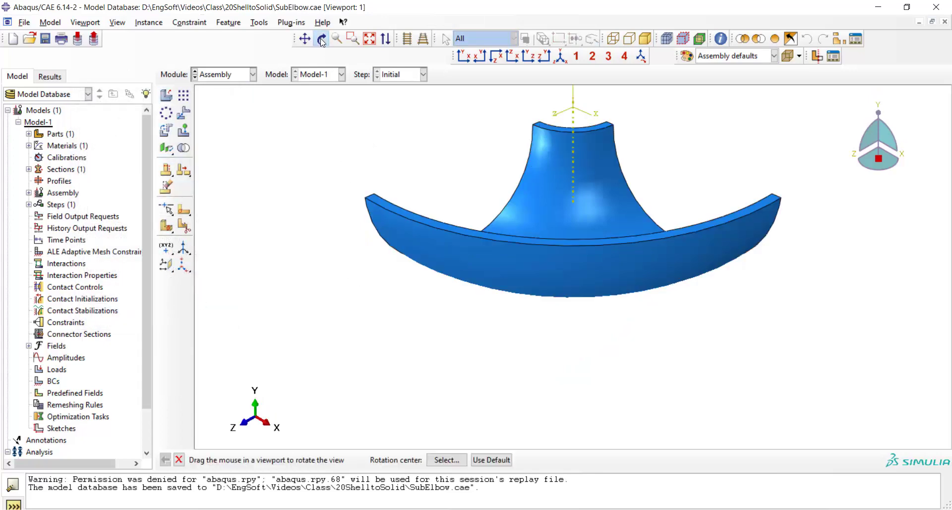
left_click_drag(434, 281, 527, 253)
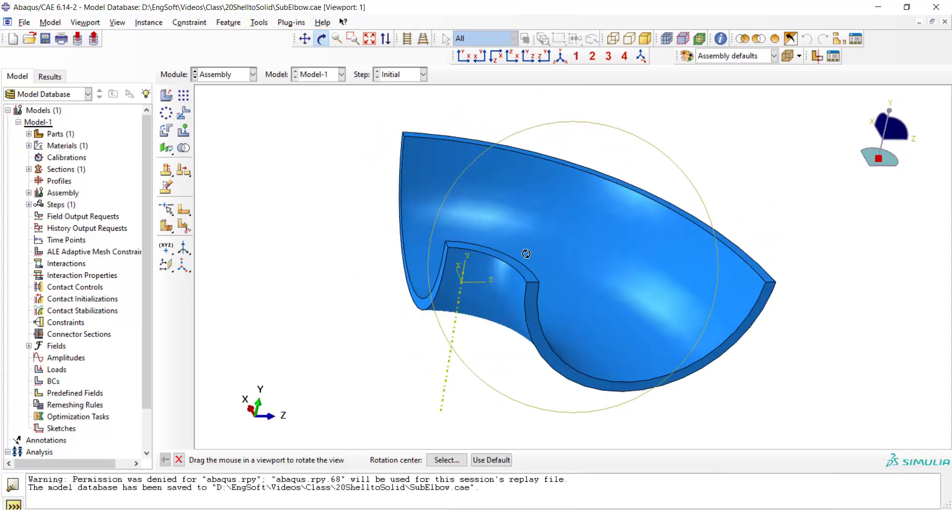
left_click_drag(452, 207, 473, 310)
mouse_move(688, 509)
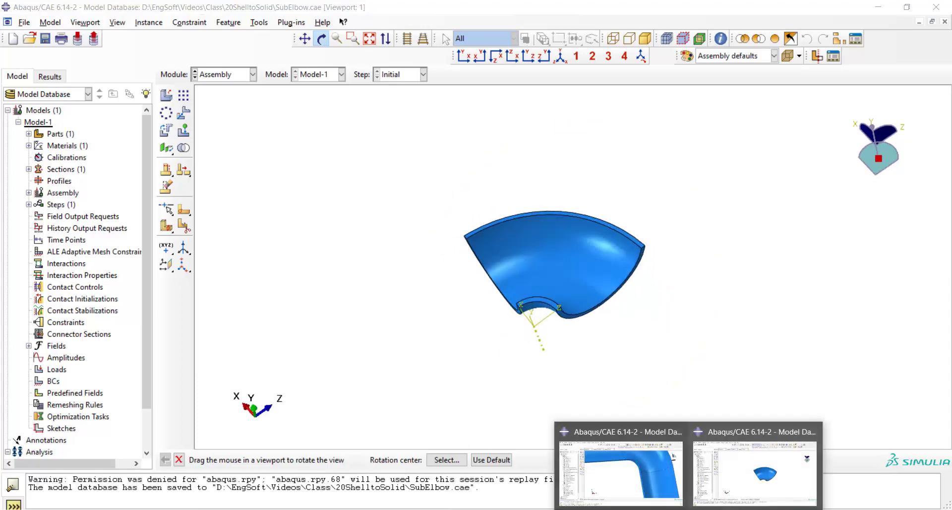
left_click(620, 471)
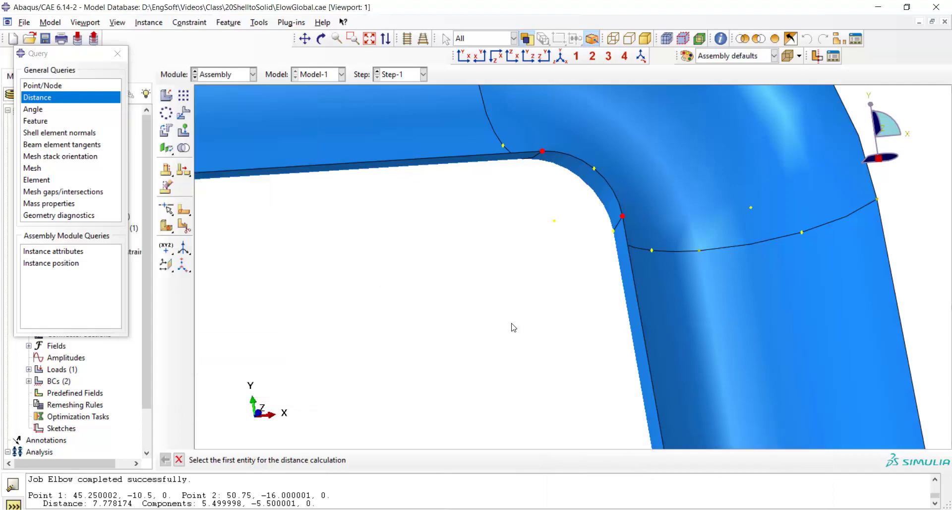
scroll(492, 379, "up", 4)
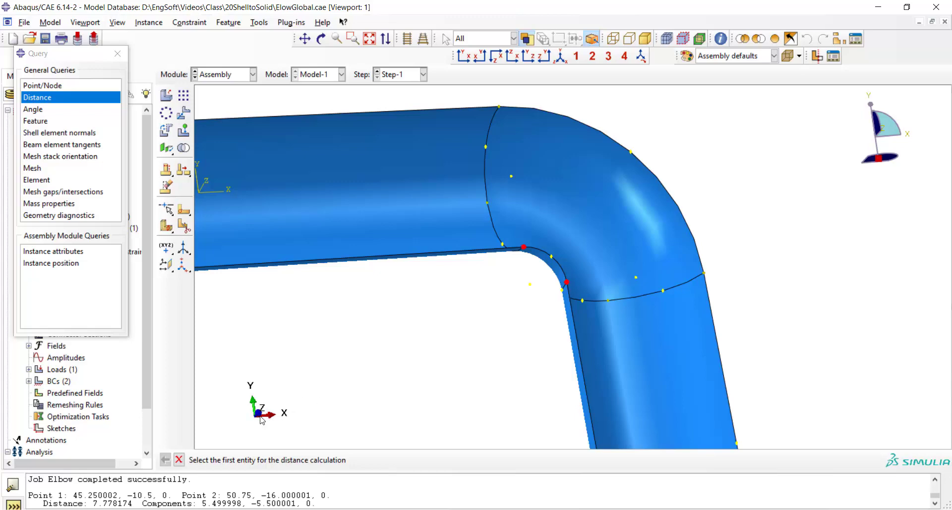
left_click(689, 508)
left_click(734, 484)
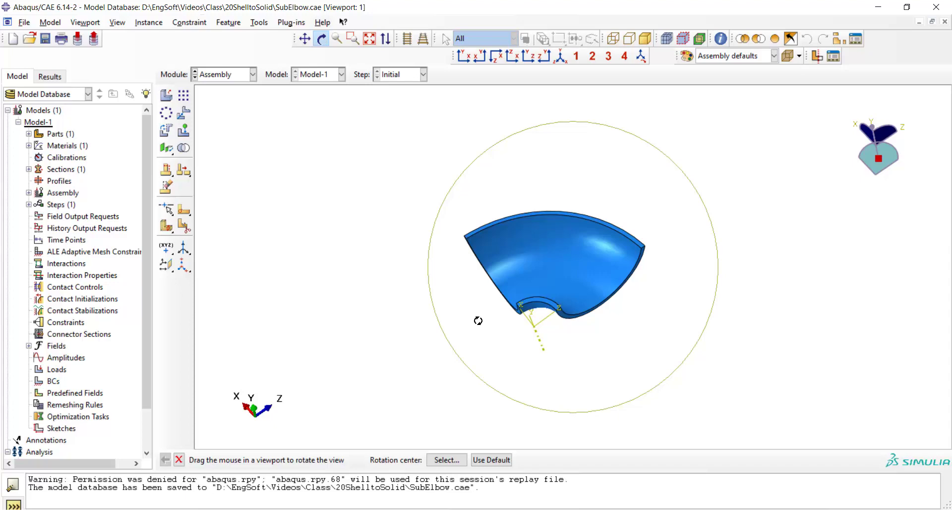
Step: Rotate Elbow-1 by 90 degrees about an X-direction axis starting at the origin
left_click(166, 131)
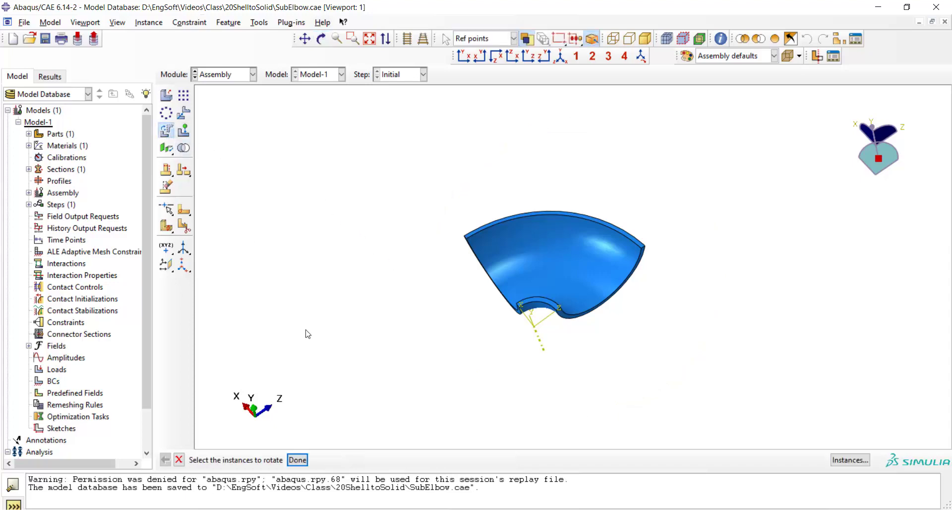
left_click(526, 281)
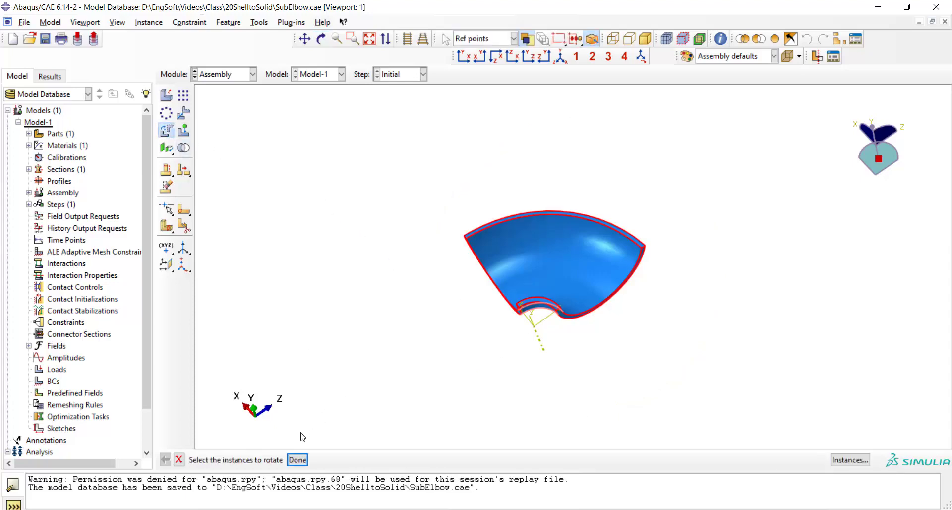
left_click(298, 459)
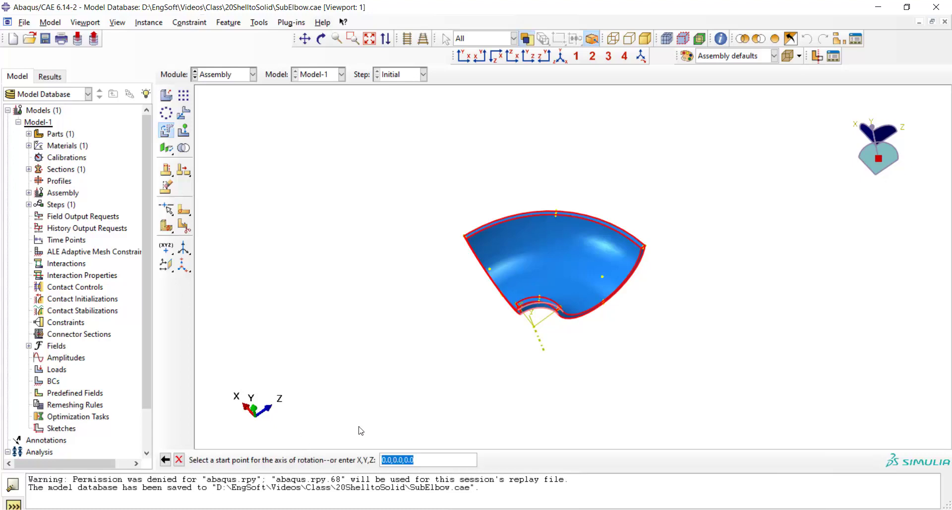
key("Return")
left_click(392, 460)
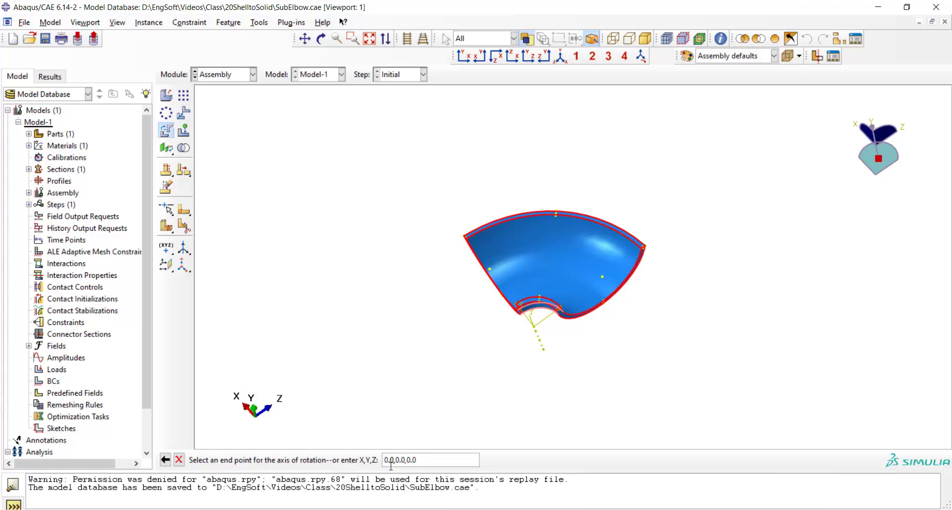
type("1")
key("Return")
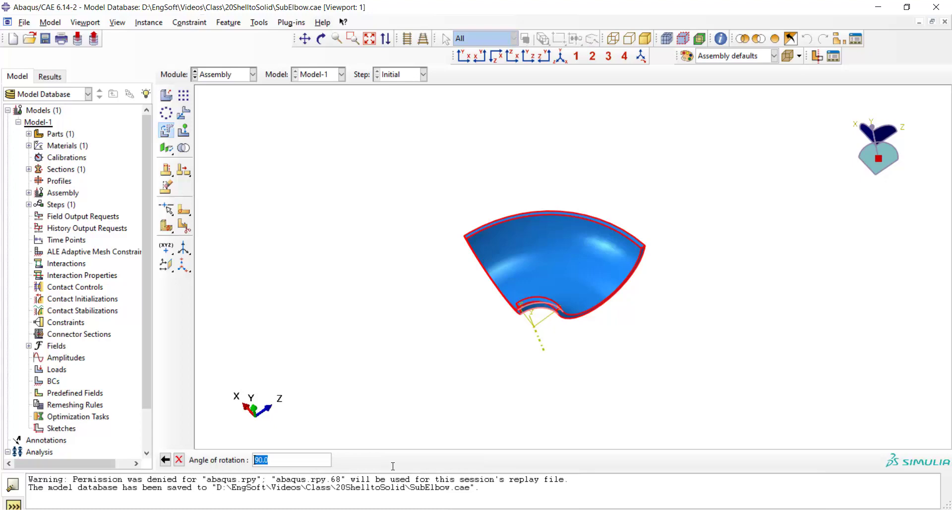
key("Return")
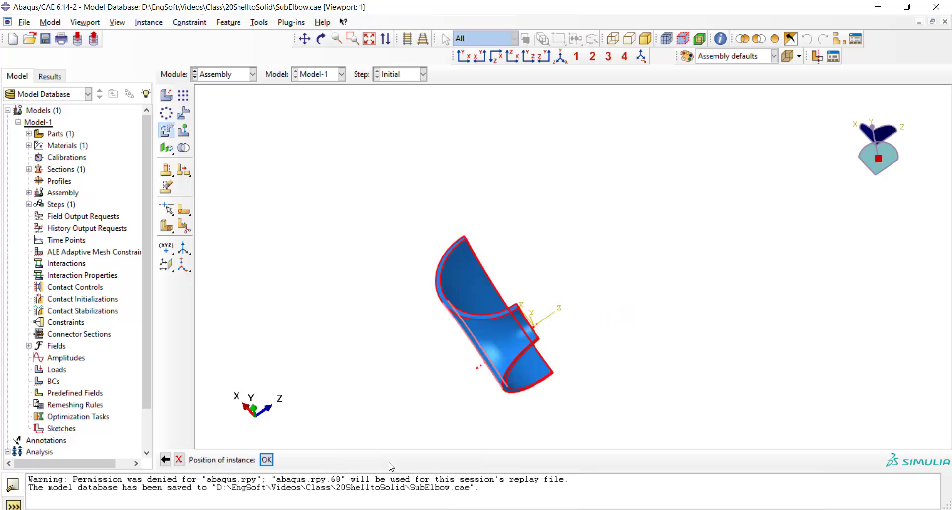
left_click(267, 460)
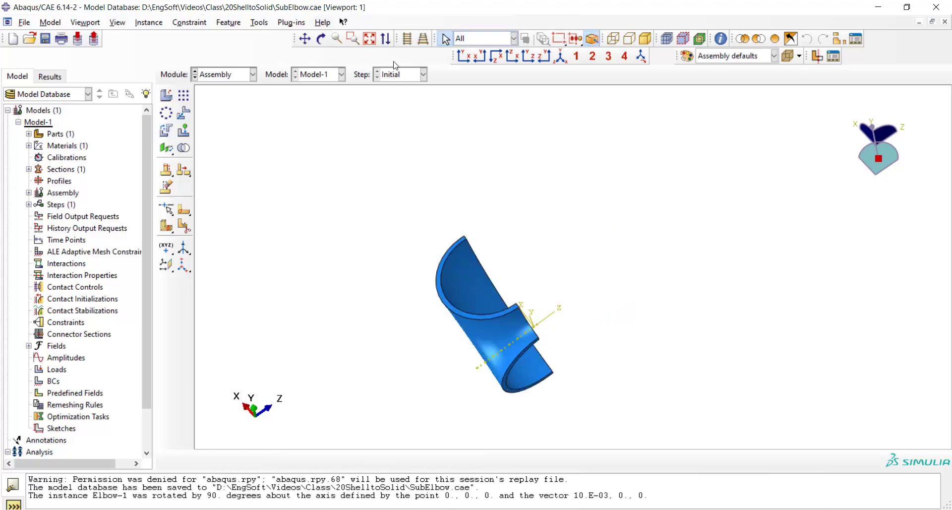
Step: Orbit to check the rotated elbow, comparing it against the global elbow model window
left_click(320, 39)
left_click_drag(575, 177, 561, 346)
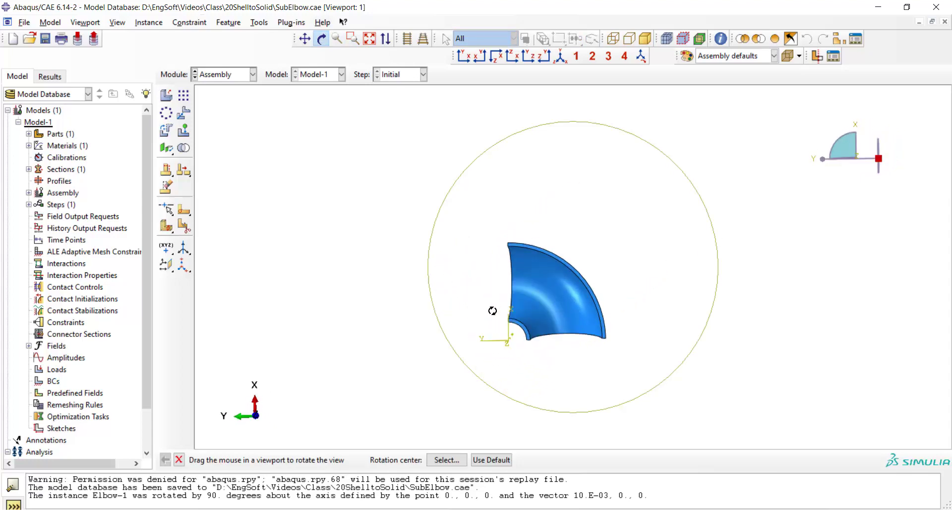
left_click_drag(492, 310, 516, 335)
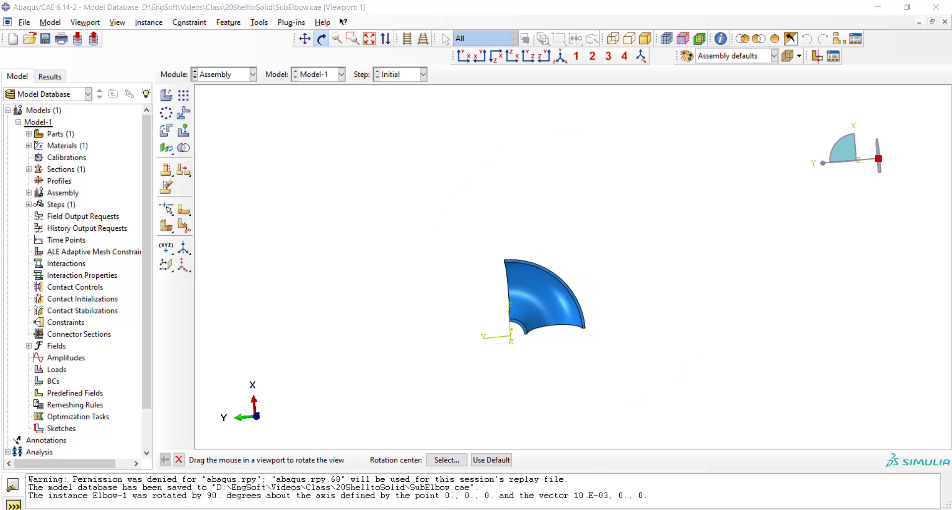
left_click(615, 459)
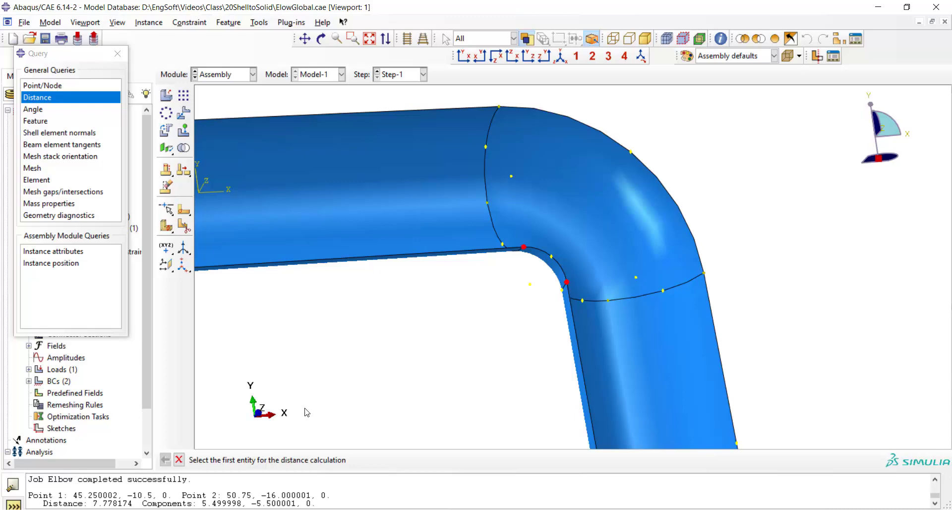
left_click(754, 471)
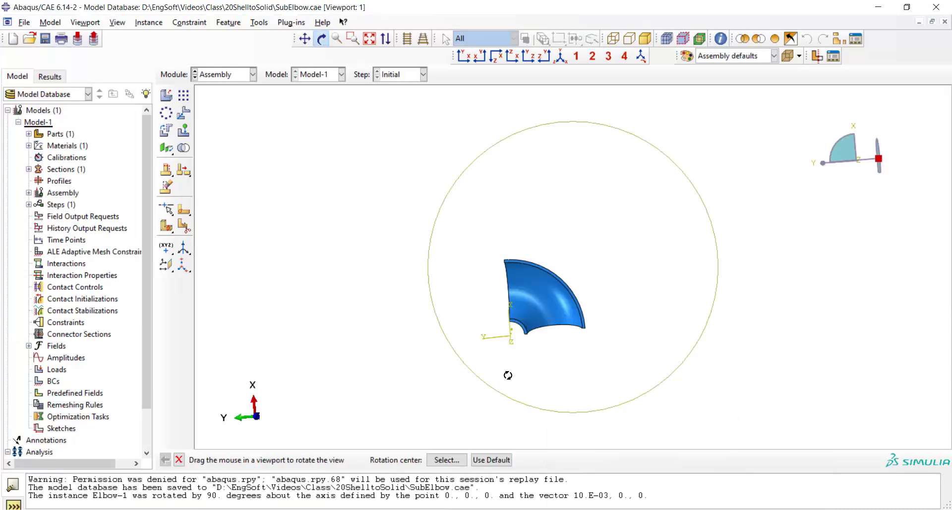
mouse_move(467, 263)
left_mouse_down()
mouse_move(473, 228)
mouse_move(323, 291)
mouse_move(471, 248)
mouse_move(466, 337)
left_mouse_up()
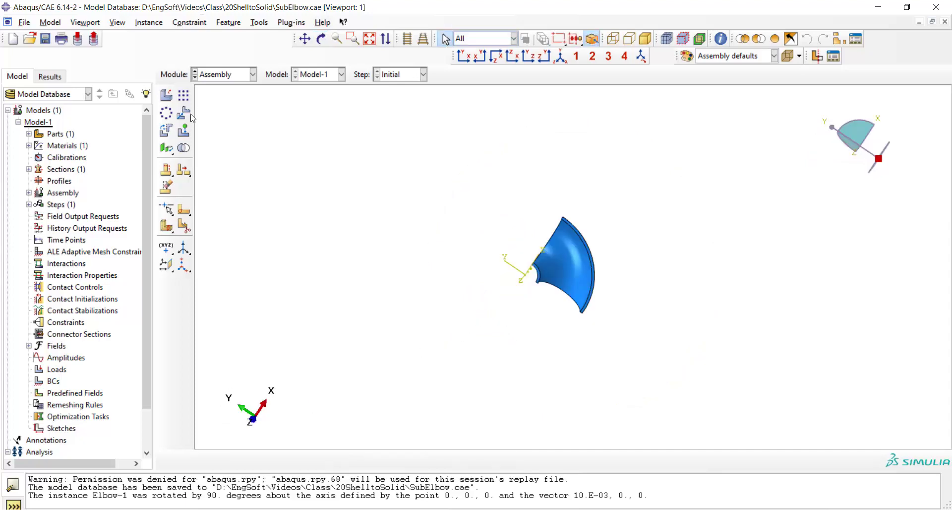
Step: Rotate Elbow-1 another 90 degrees about a Z-direction axis through the origin
left_click(166, 130)
left_click(554, 274)
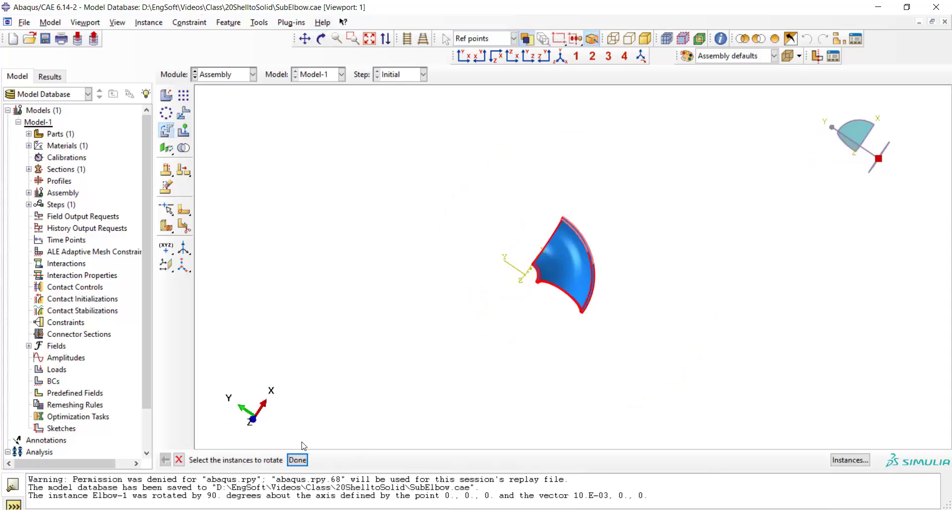
left_click(298, 460)
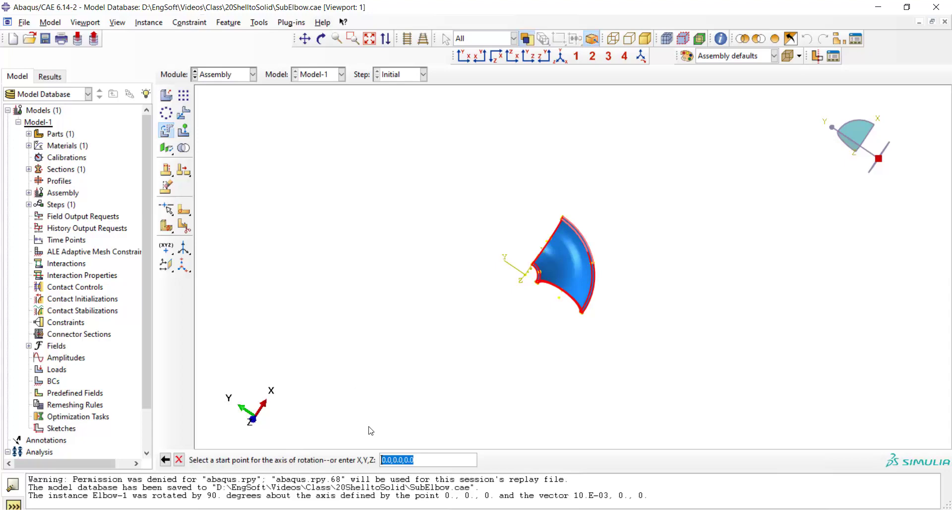
key("Return")
left_click(408, 461)
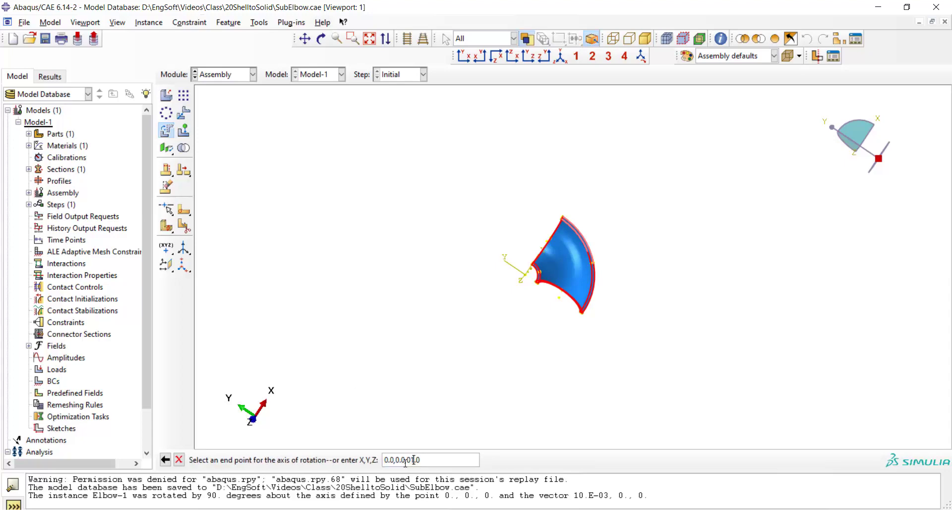
key("Return")
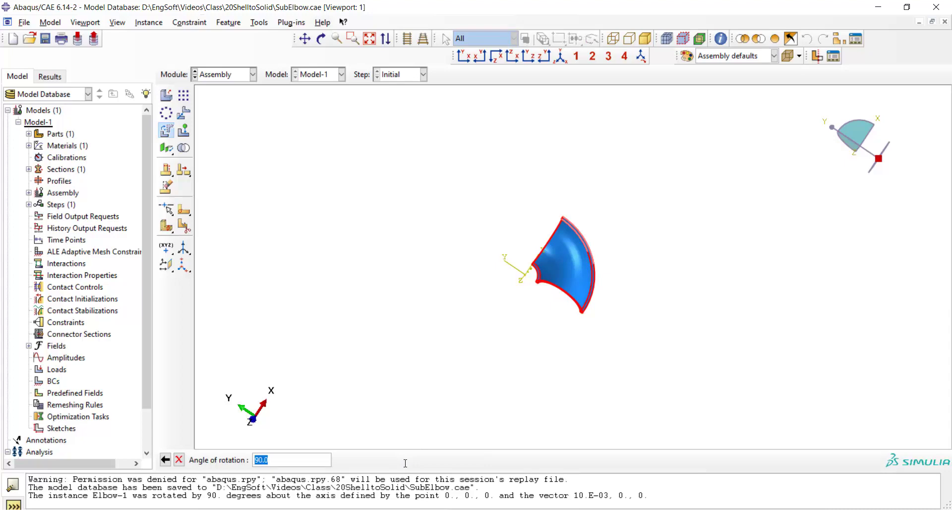
key("Return")
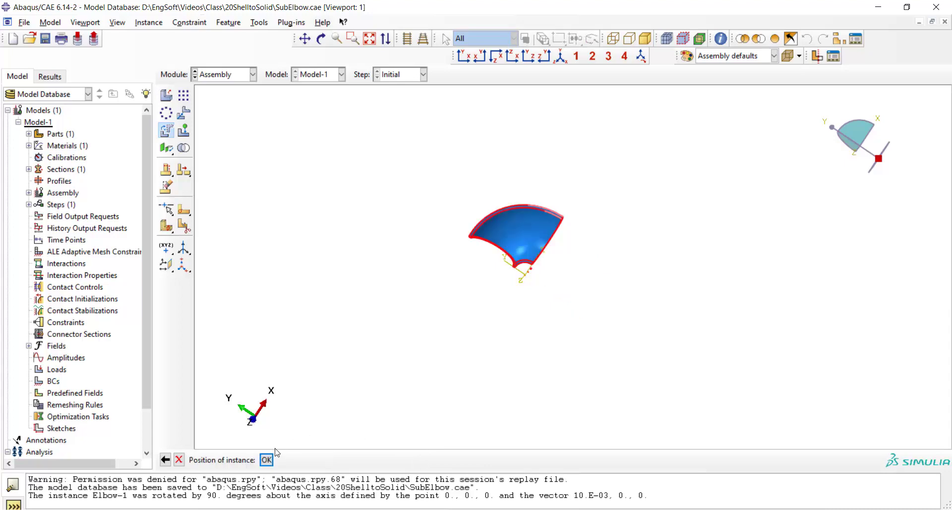
left_click(266, 460)
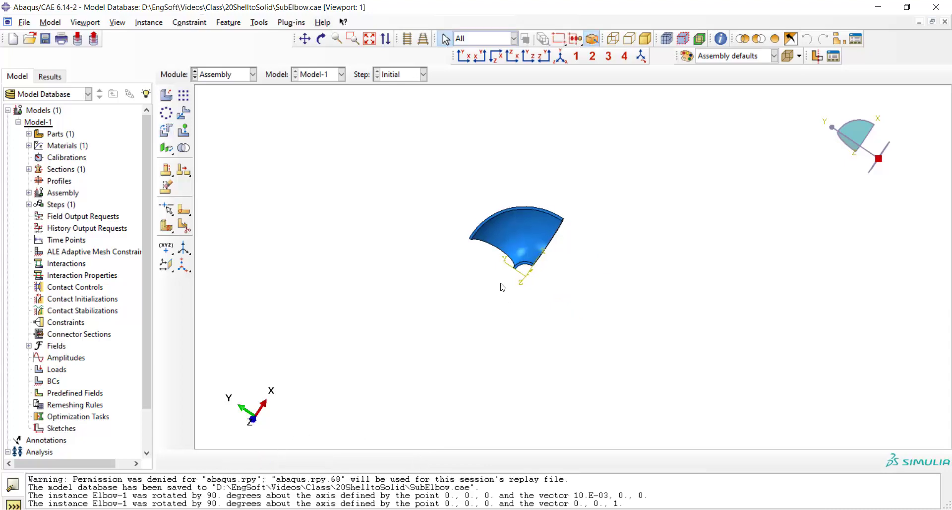
Step: Zoom in on the elbow and pick its inner corner vertex
scroll(636, 171, "up", 2)
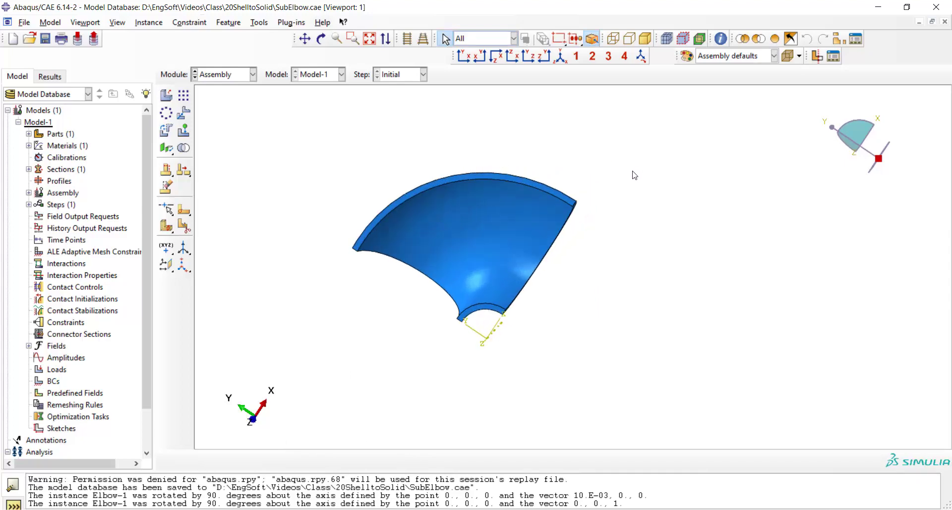
scroll(463, 325, "up", 2)
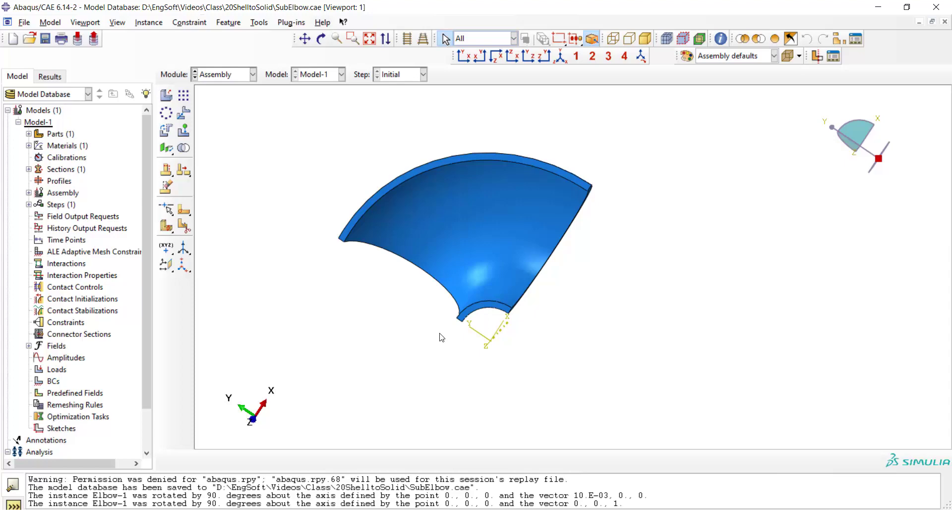
scroll(443, 337, "up", 2)
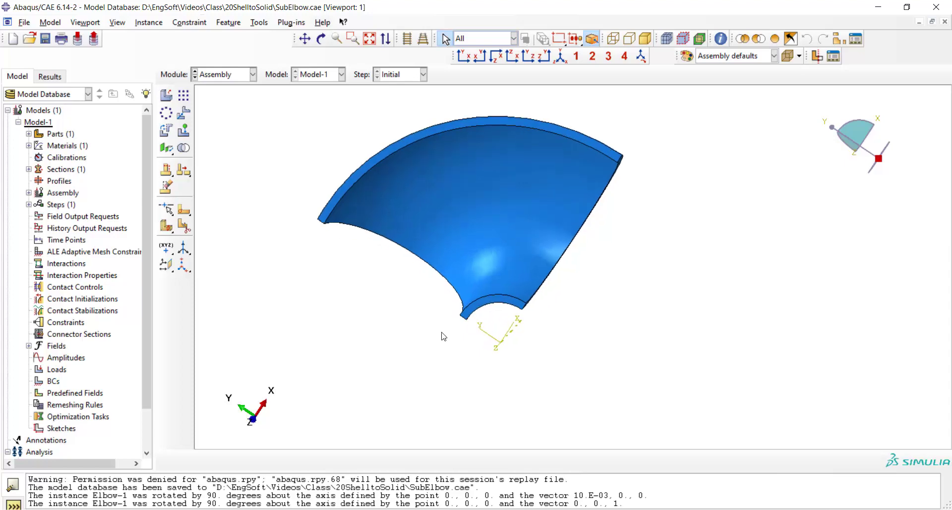
left_click(466, 316)
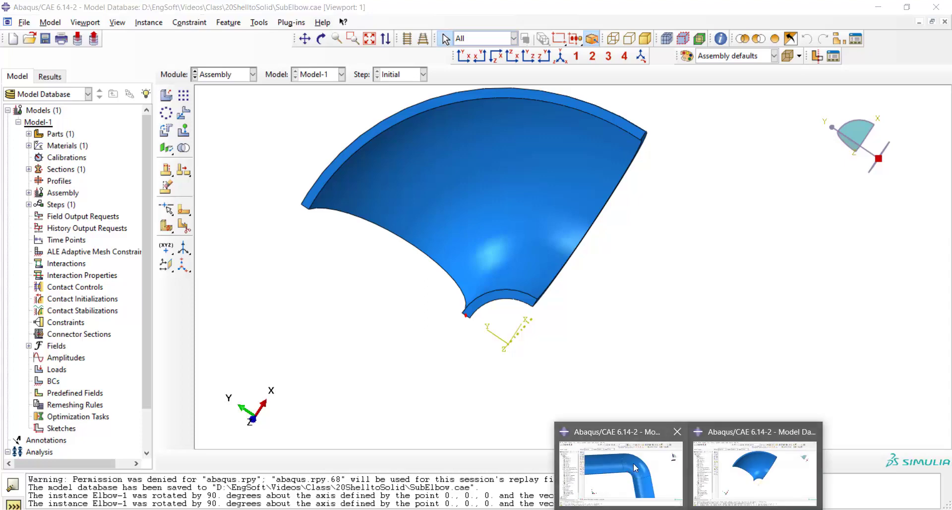
Step: In the global elbow model, measure the inner-corner vertex distance: 7.778174 with components 5.5 and -5.5
left_click(620, 471)
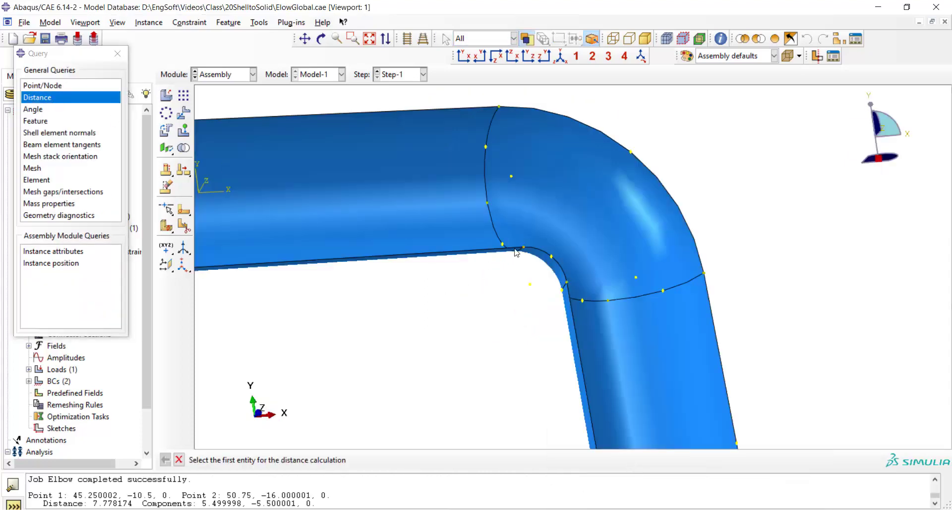
scroll(521, 253, "up", 2)
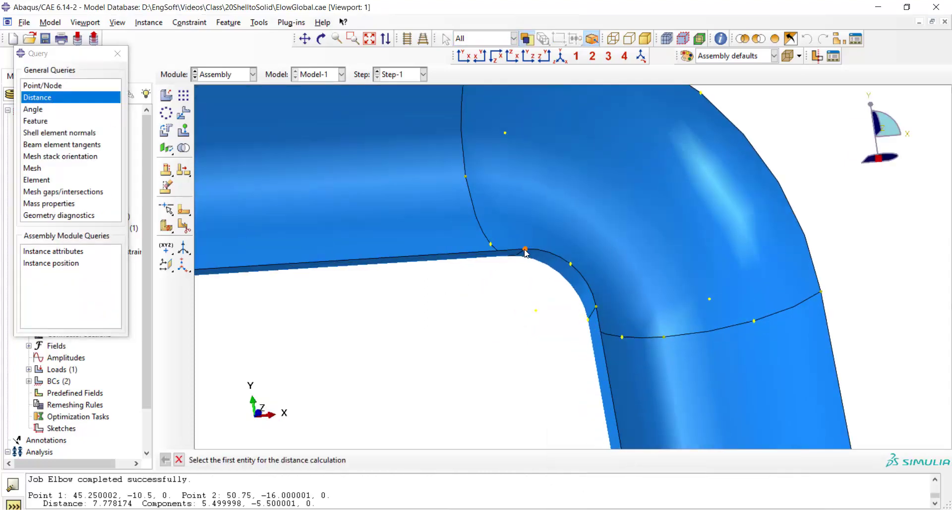
left_click(525, 250)
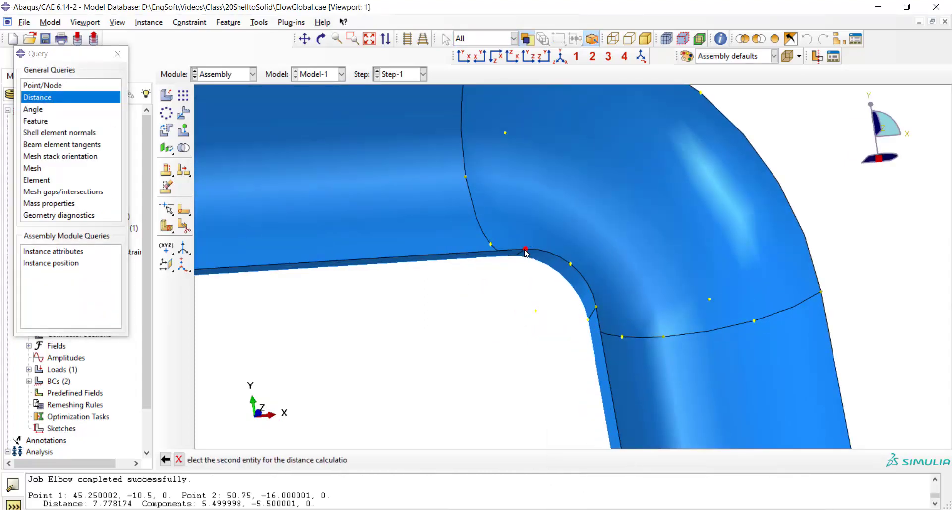
left_click(597, 308)
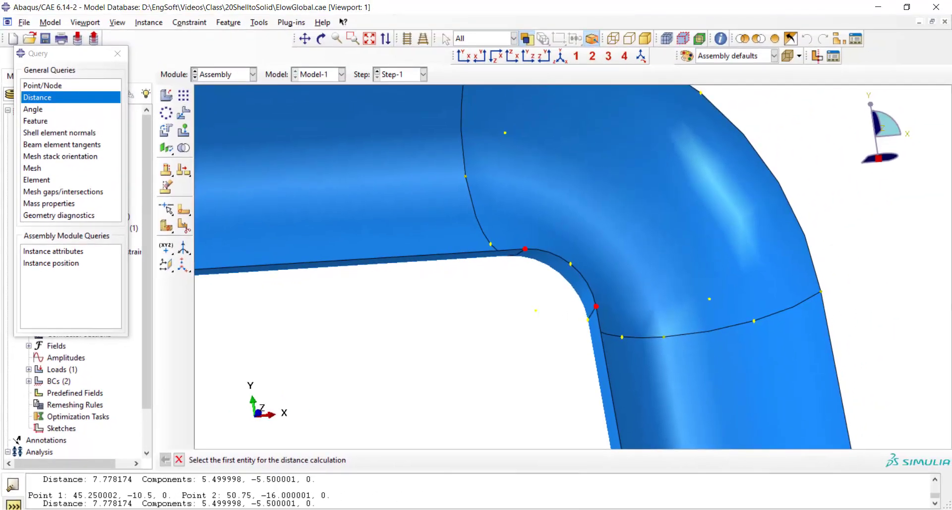
Step: In SubElbow, translate Elbow-1 so its corner vertex lands at 45.25, -10.5, 0
mouse_move(688, 509)
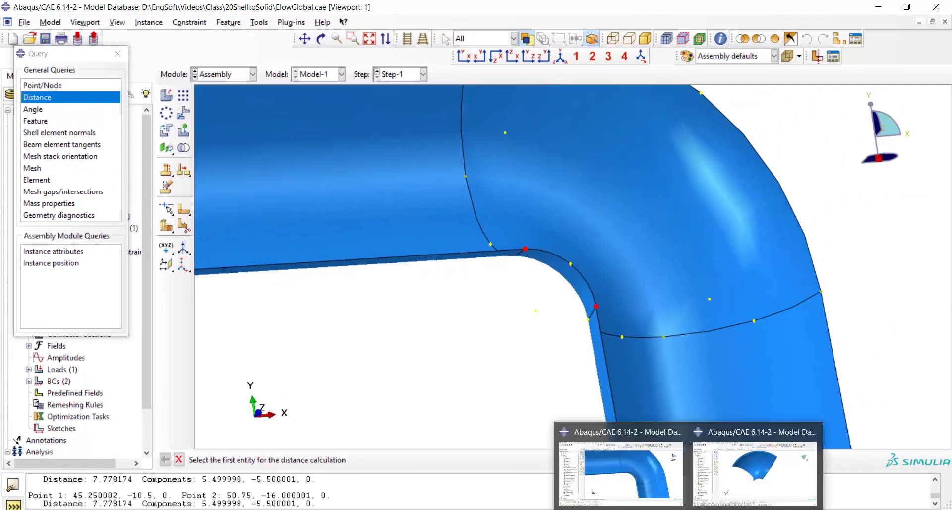
left_click(754, 474)
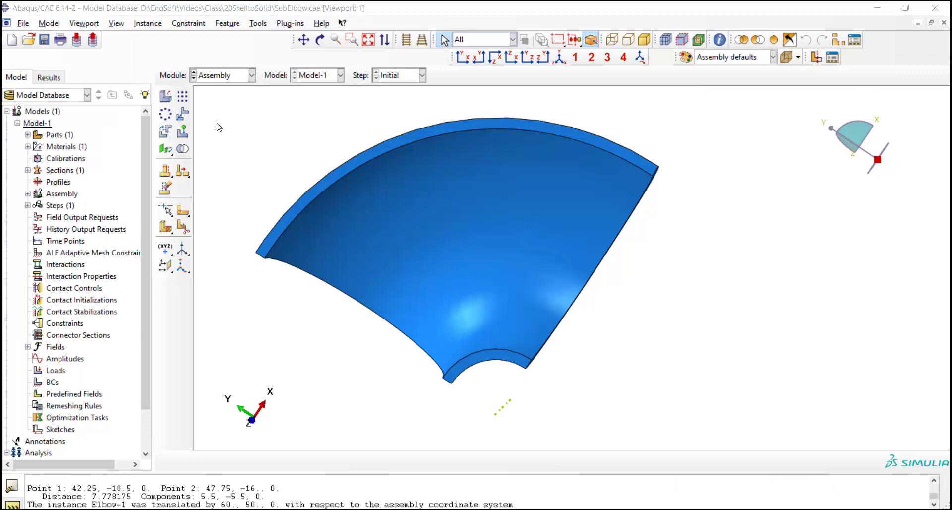
left_click(182, 114)
left_click(371, 217)
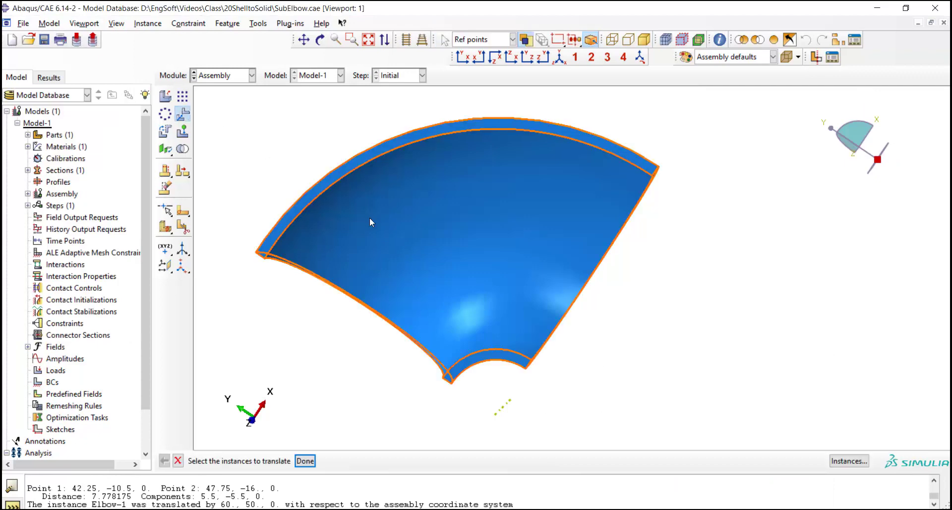
left_click(306, 461)
scroll(426, 384, "up", 5)
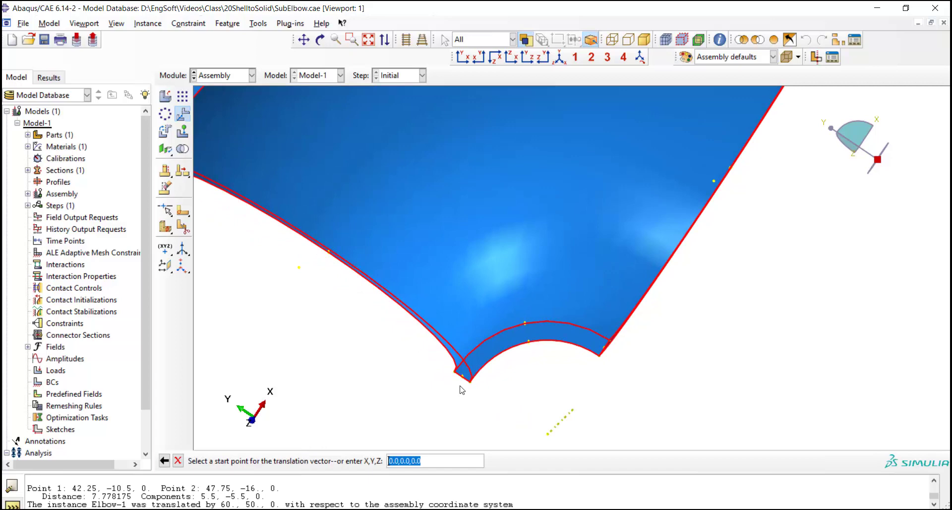
left_click(464, 378)
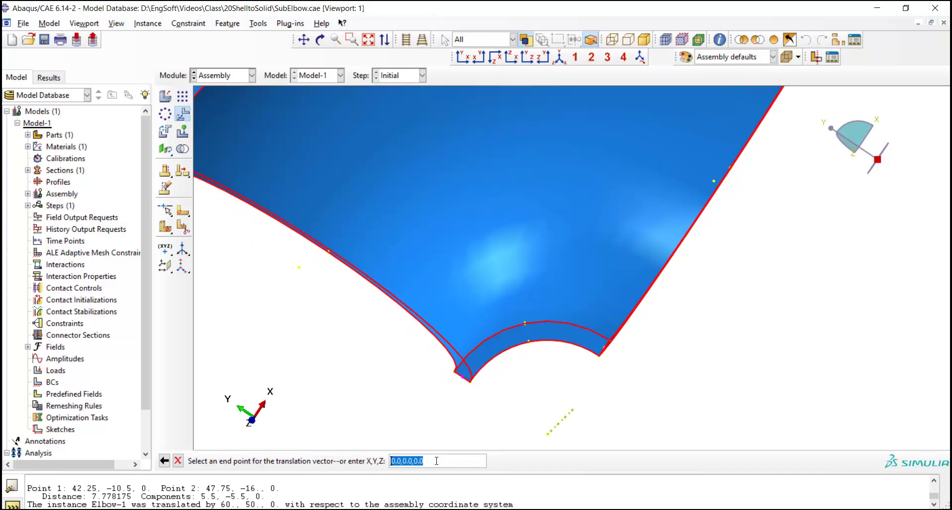
type("45.25,-10.5,0")
key("Return")
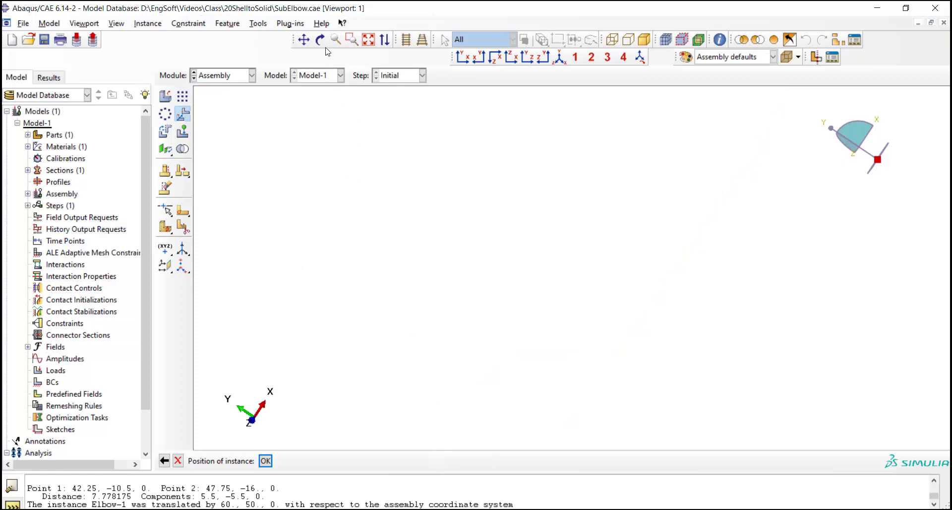
left_click(368, 40)
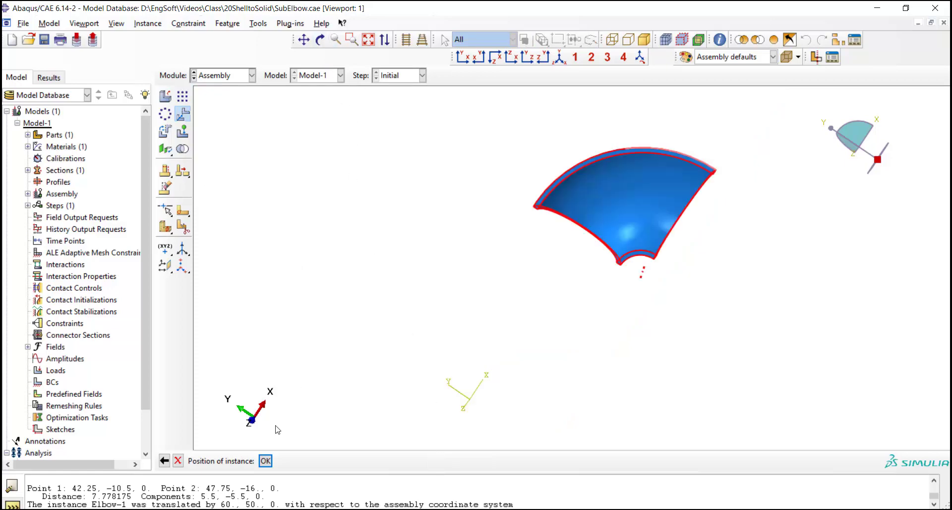
left_click(265, 460)
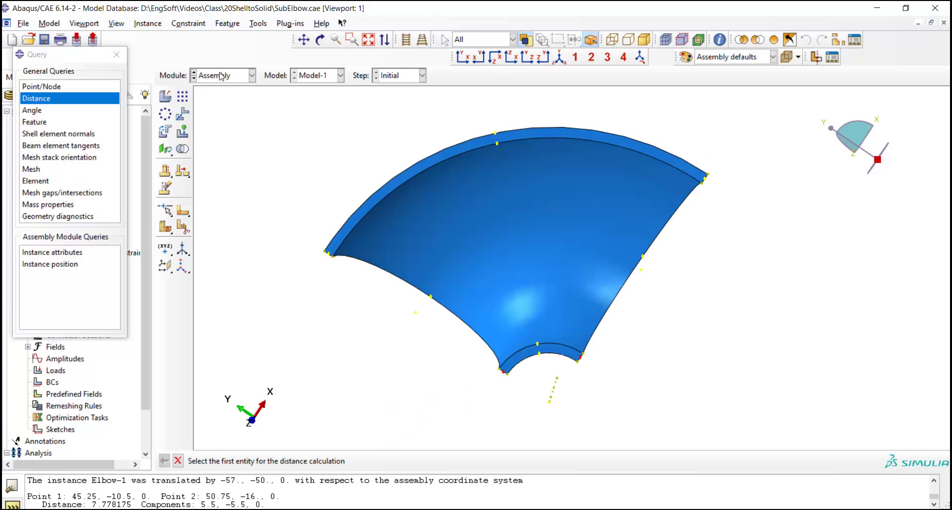
left_click(221, 75)
Step: Create Static, General Step-1 with a 0.2 initial increment, then switch to the Load module
left_click(207, 124)
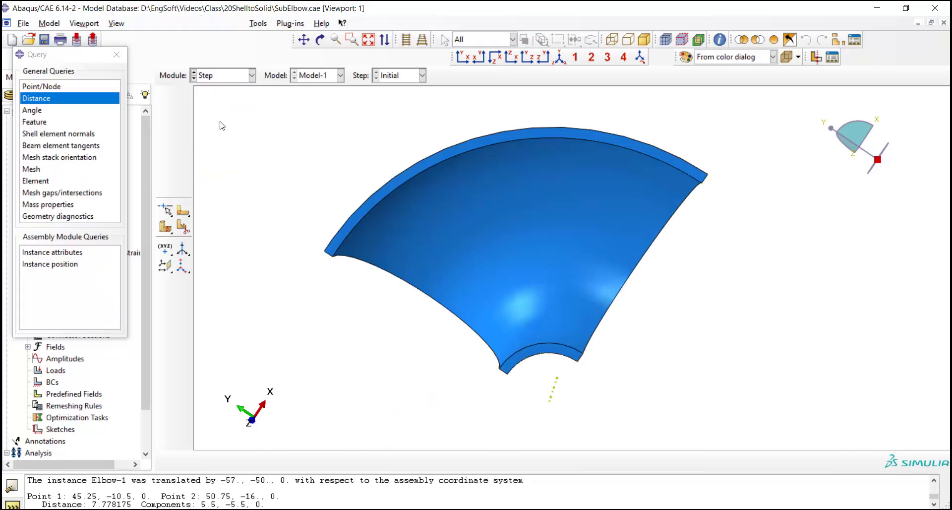
left_click(165, 96)
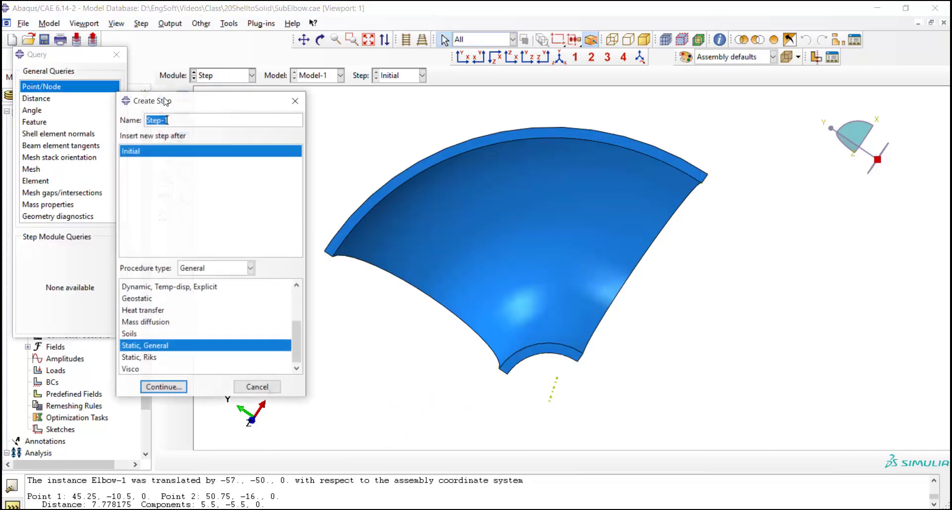
left_click(170, 385)
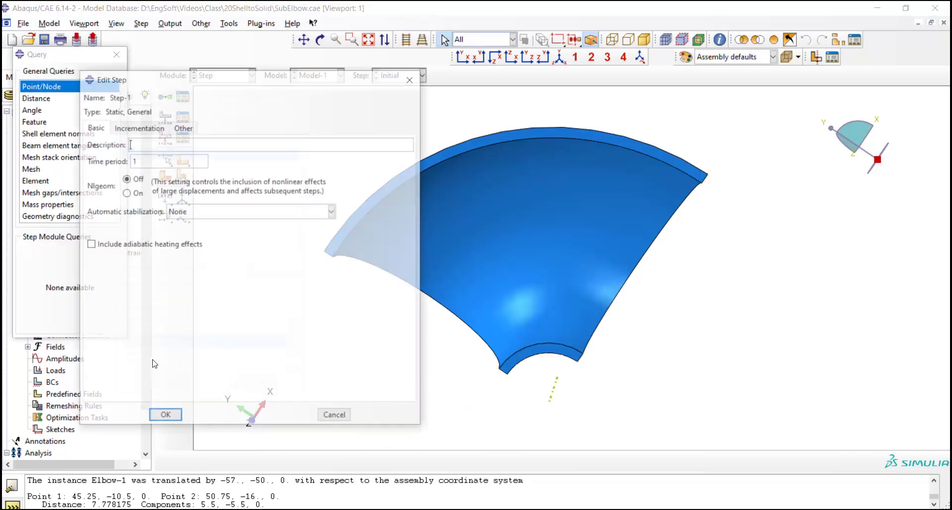
left_click(139, 129)
double_click(145, 186)
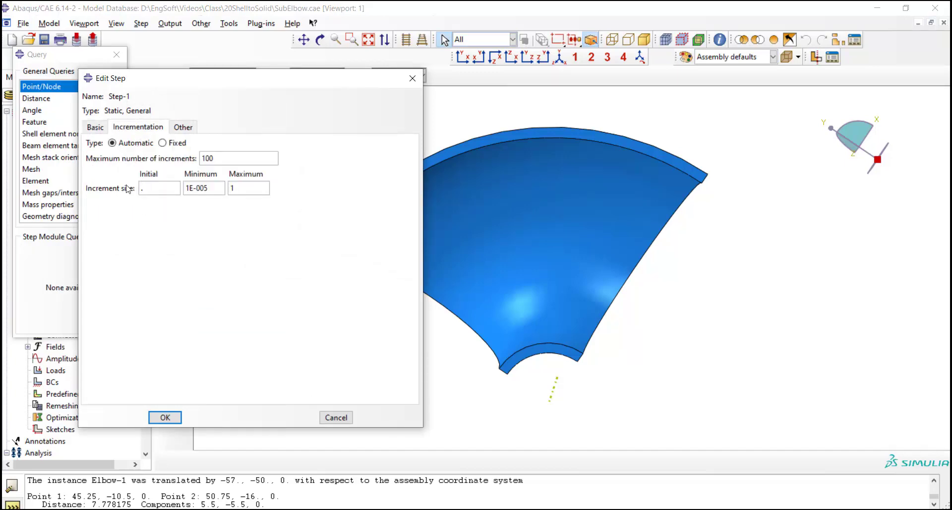
left_click(165, 417)
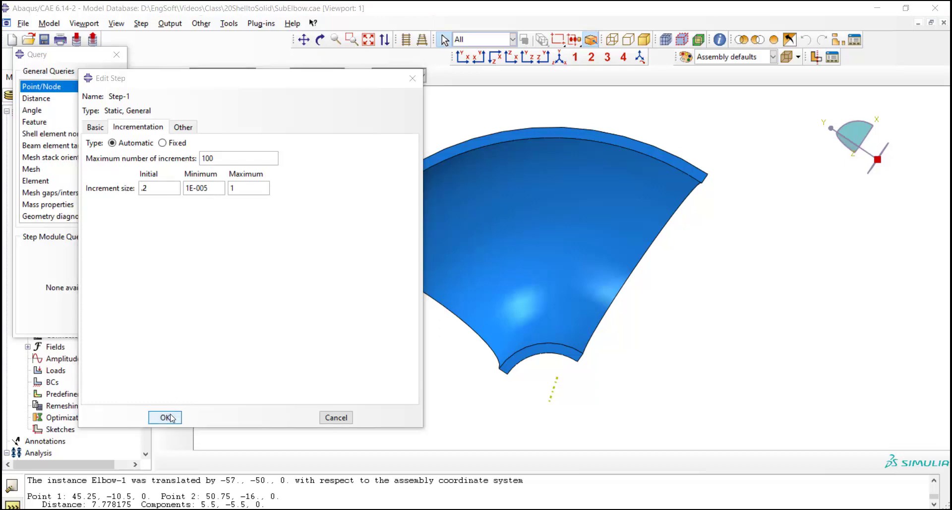
left_click(236, 77)
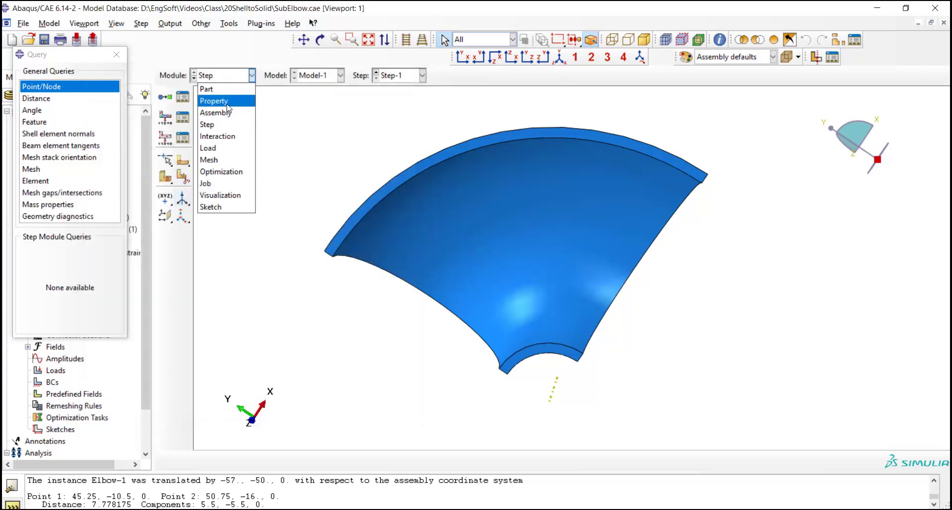
left_click(227, 147)
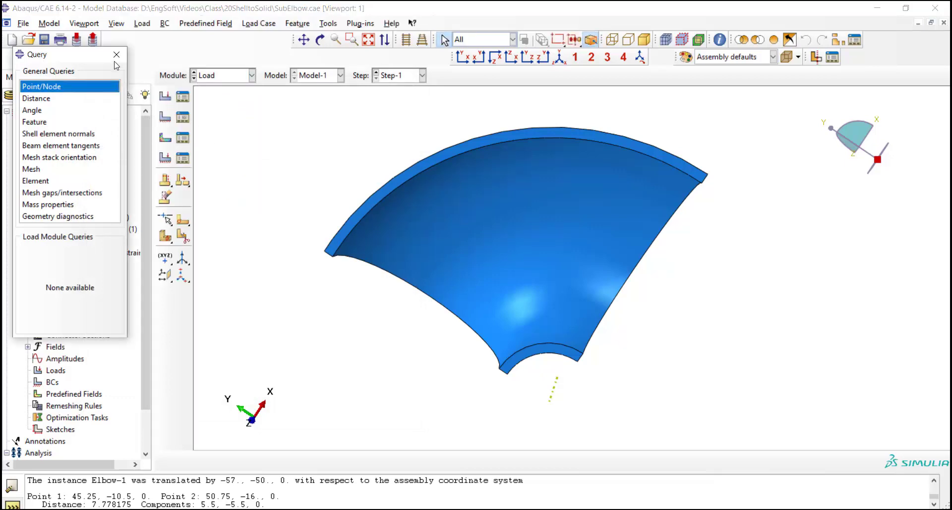
Step: Apply a ZSYMM boundary condition named 'Sym' to the top and bottom end faces of the elbow
left_click(166, 117)
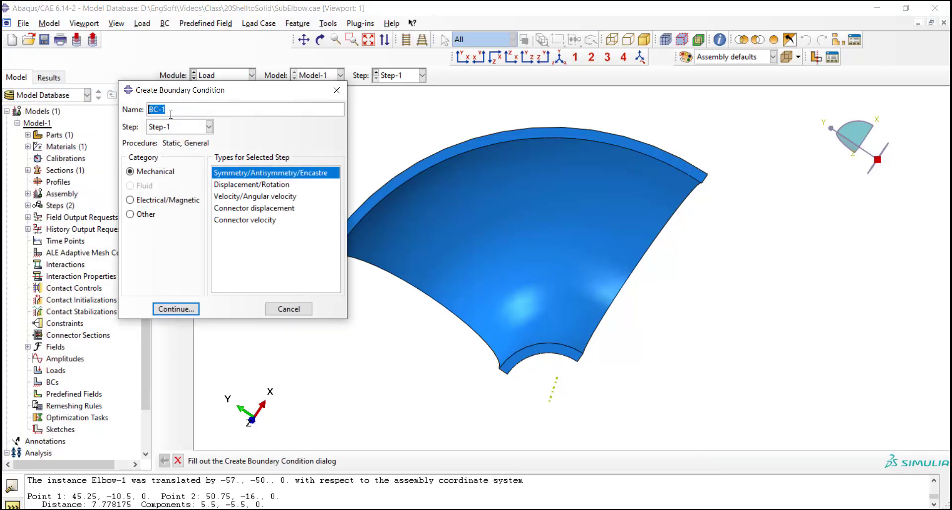
type("Sym")
left_click(187, 307)
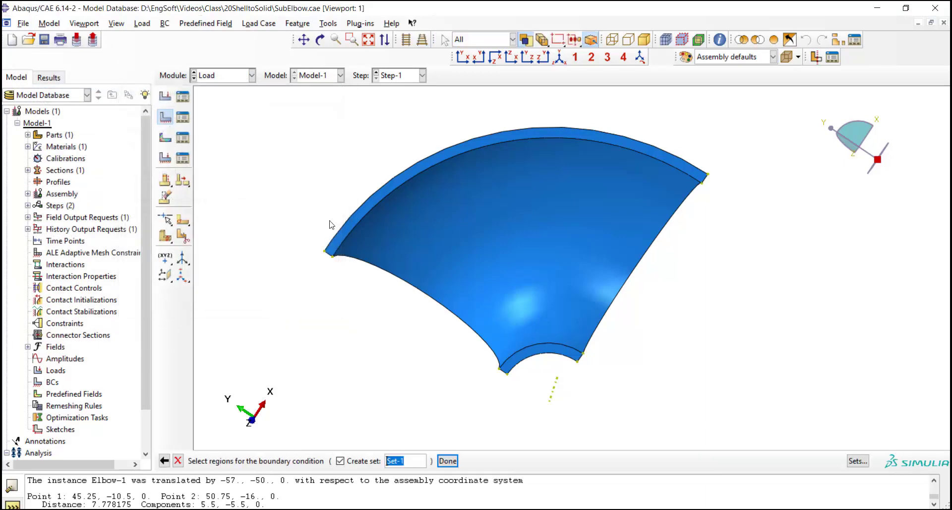
left_click(373, 201)
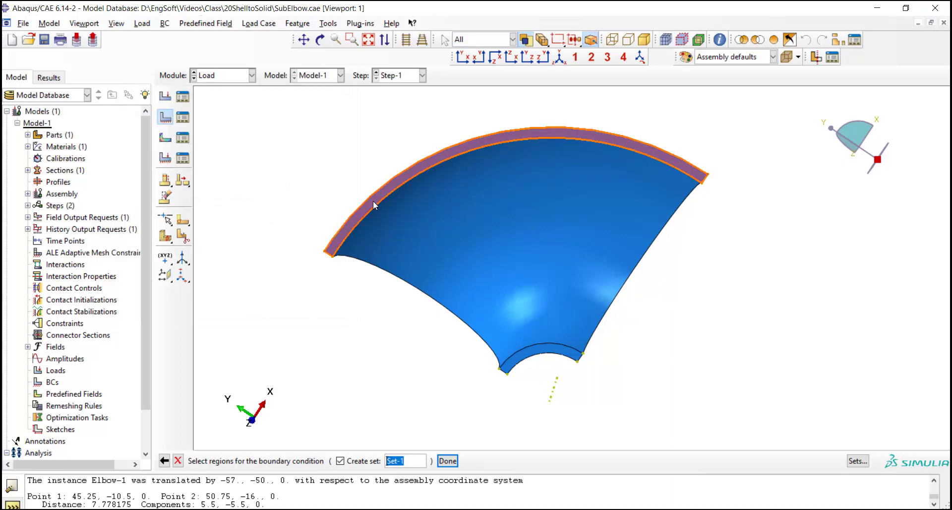
left_click(541, 351, "shift")
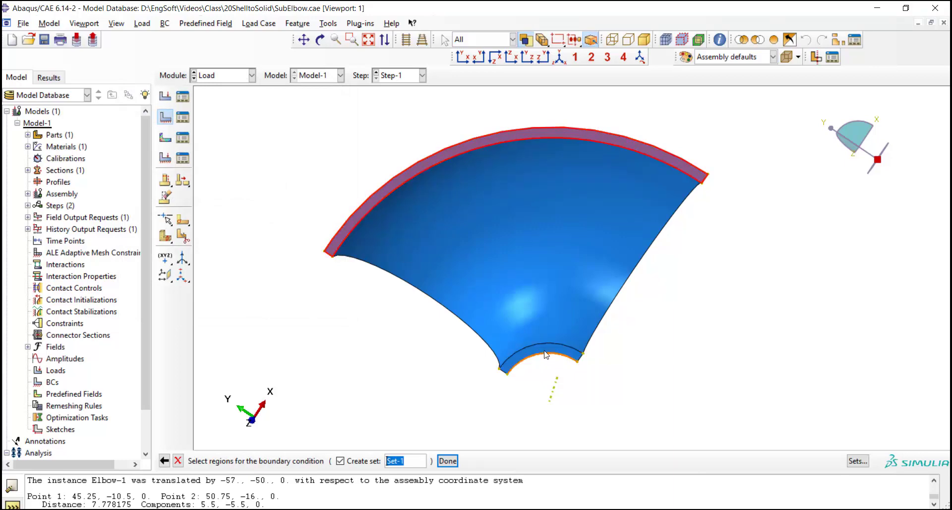
left_click(519, 362, "shift")
left_click(448, 461)
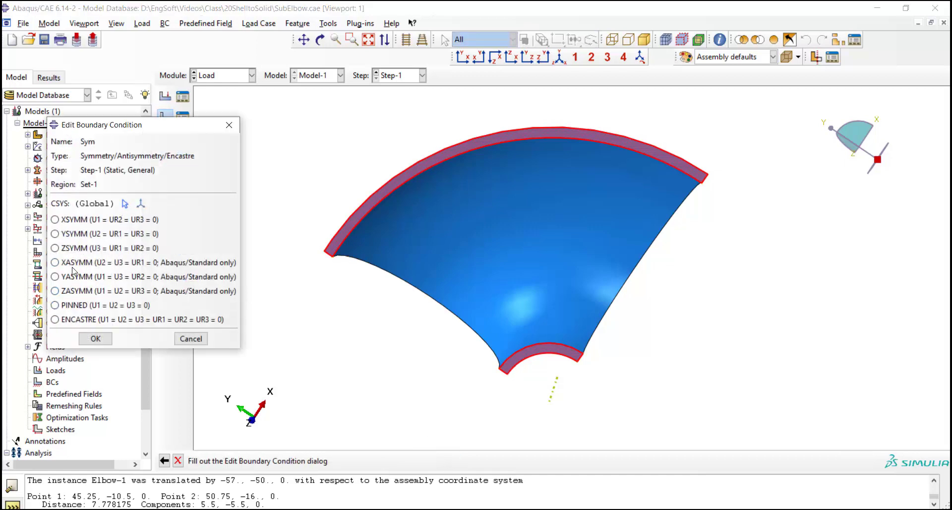
left_click(75, 248)
left_click(96, 339)
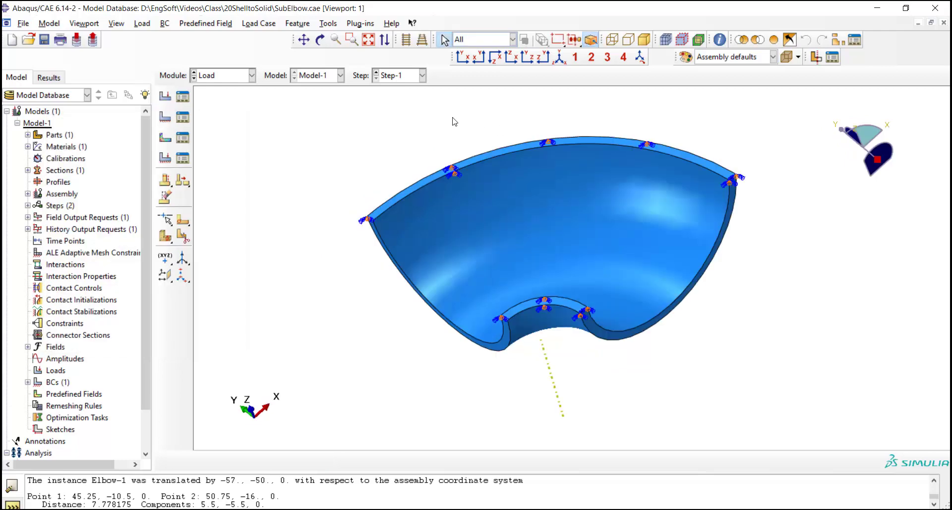
Step: Make Model-1 read submodel data from job Elbow, with the shell global model driving the solid submodel
left_click(46, 24)
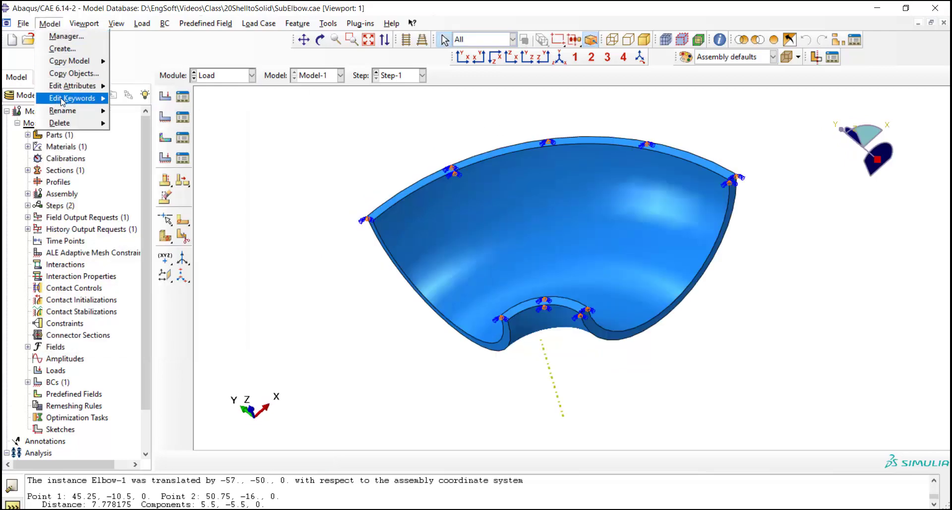
left_click(137, 86)
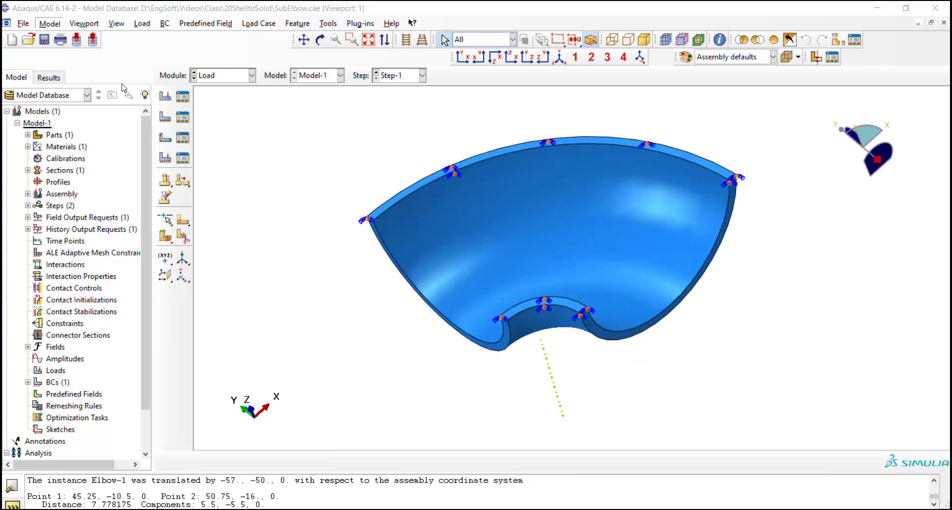
left_click(377, 218)
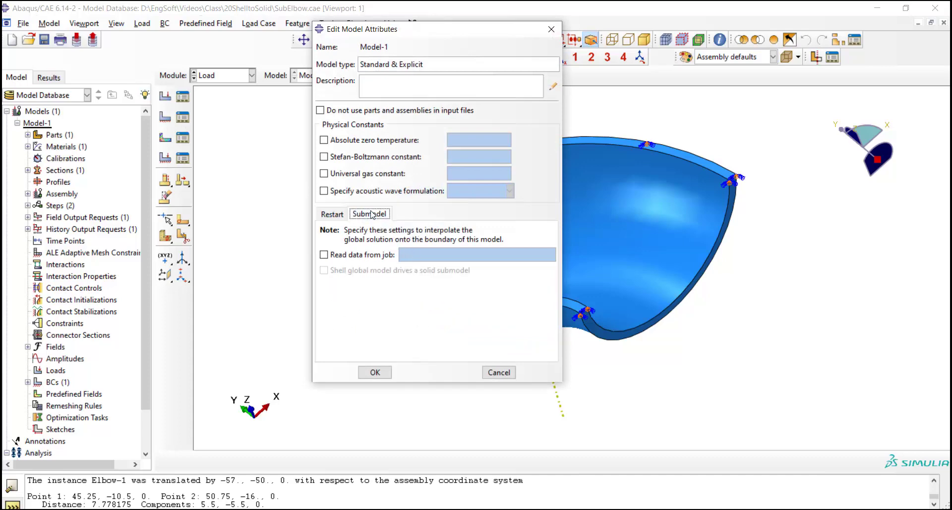
left_click(325, 255)
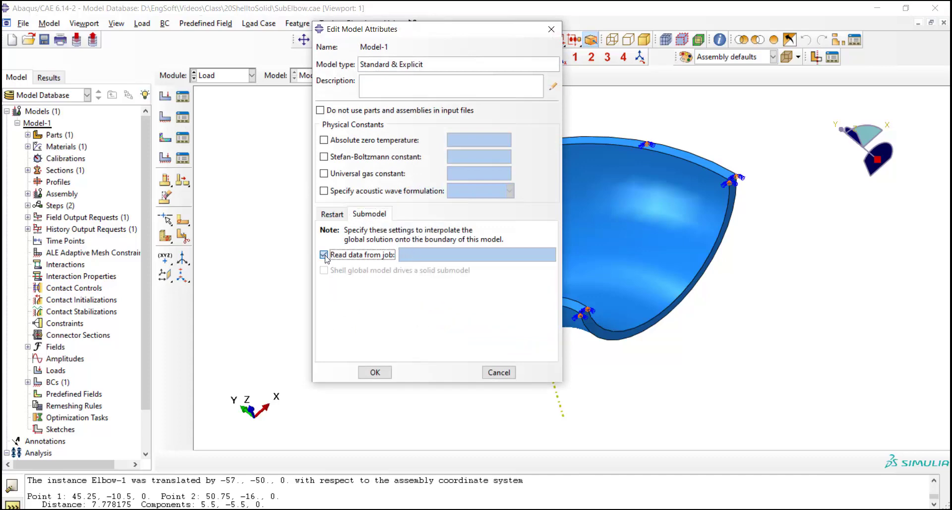
left_click(410, 254)
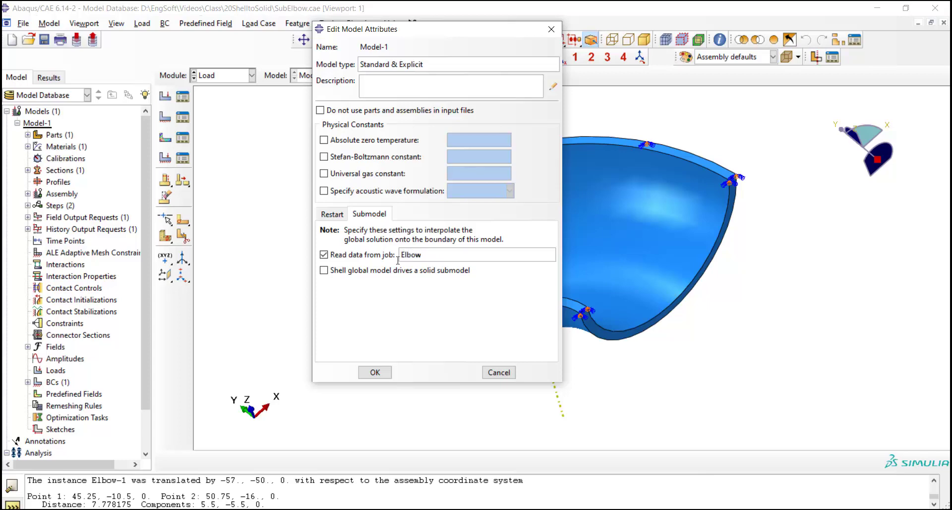
left_click(334, 273)
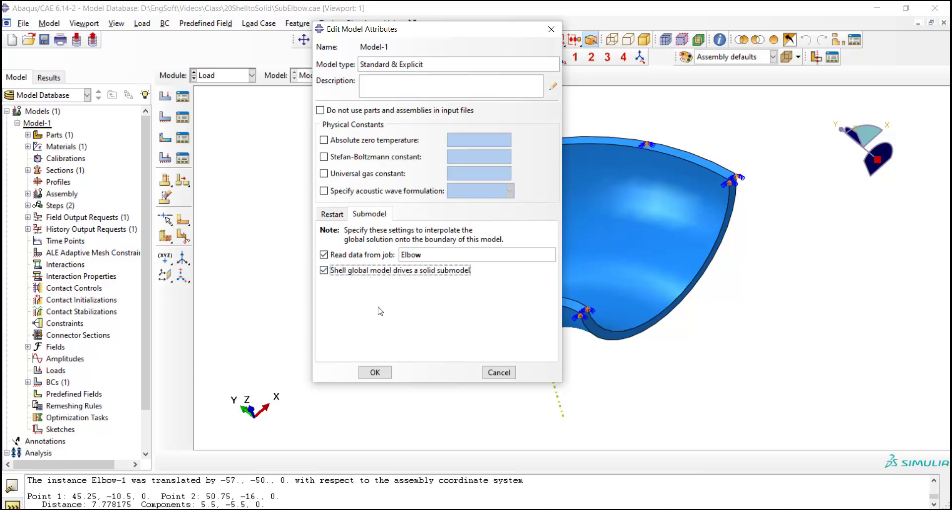
left_click(380, 374)
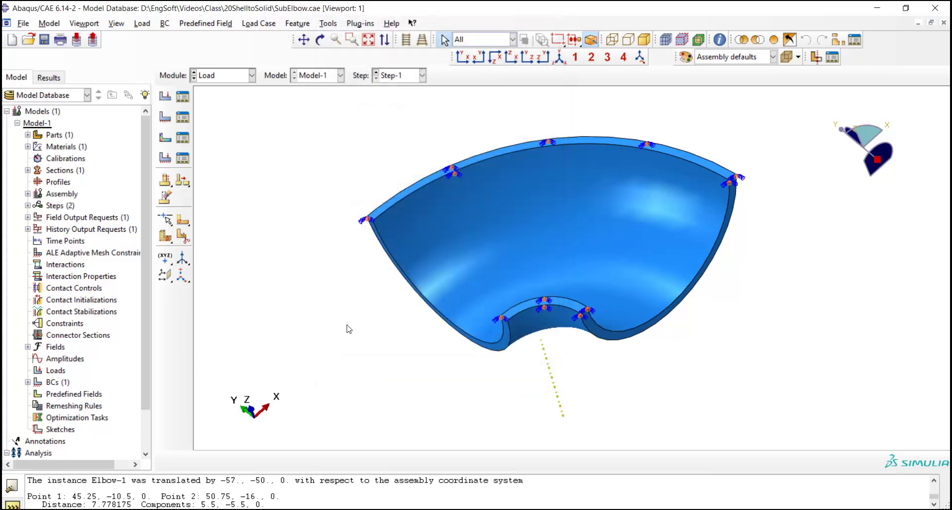
Step: Start a Submodel-type boundary condition named Submodel from the Other category
left_click(166, 117)
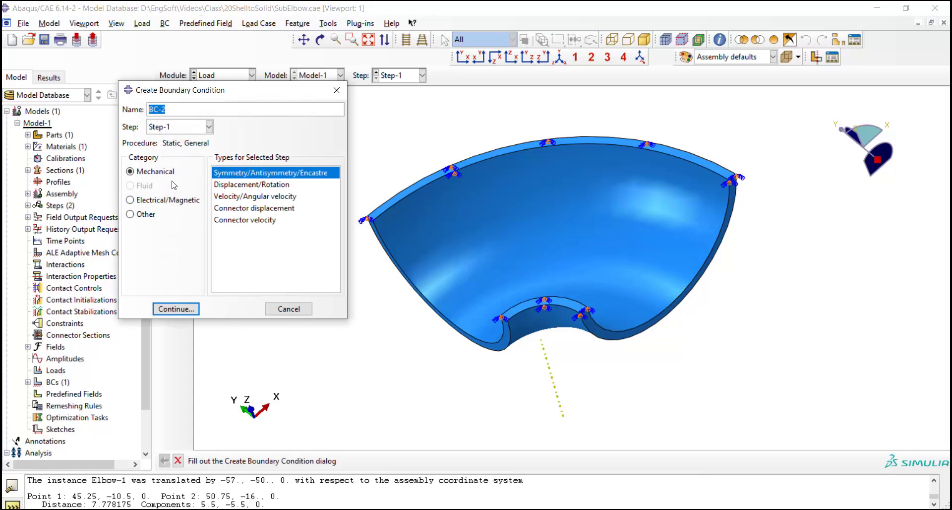
type("Submodel")
left_click(144, 214)
left_click(224, 208)
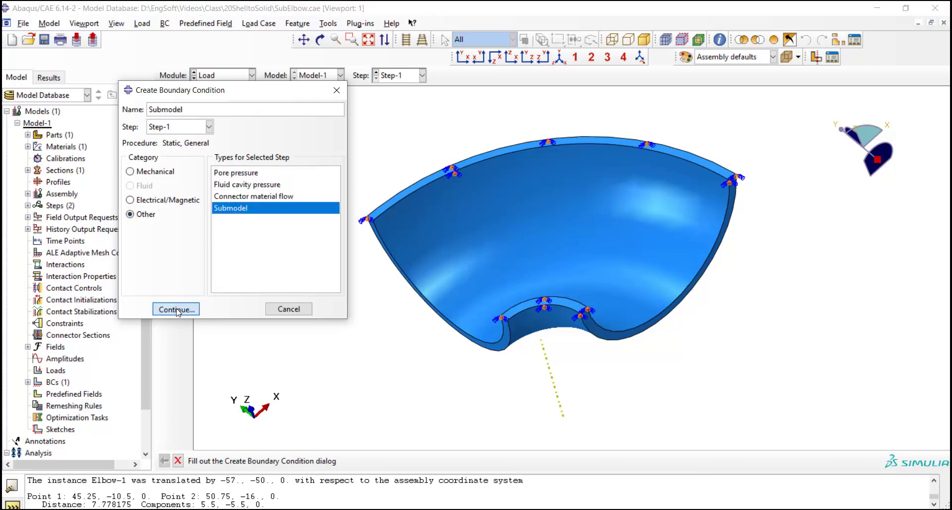
left_click(177, 309)
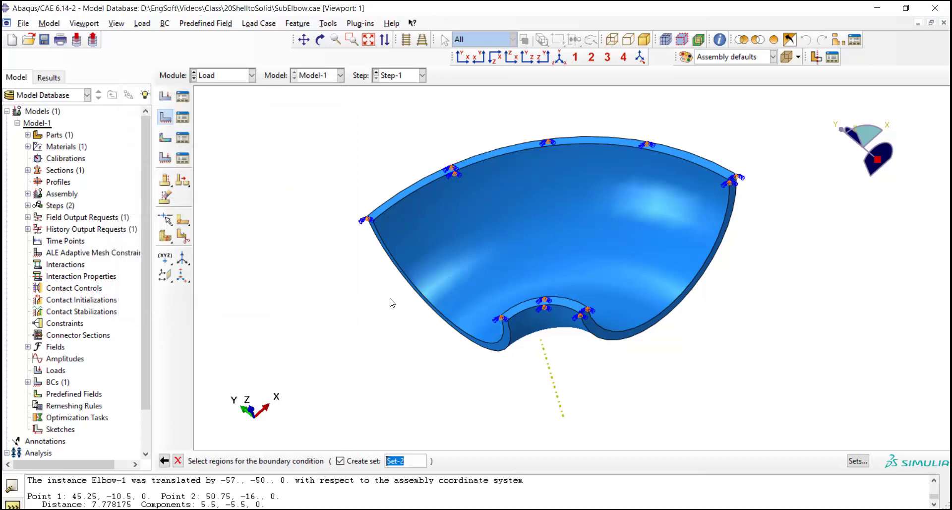
Step: Select the elbow's left and right cut end faces as the condition's region
left_click(319, 40)
left_click_drag(469, 229, 448, 244)
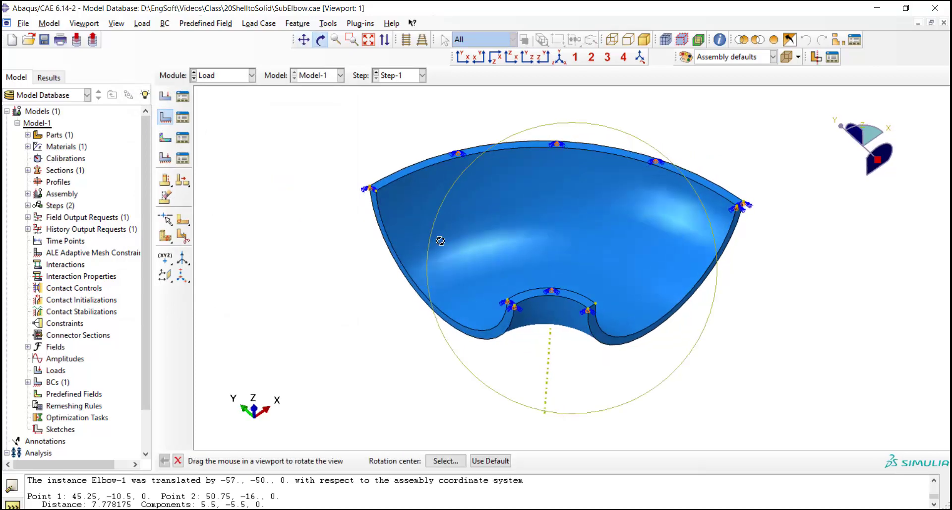
key("Escape")
left_click(500, 334)
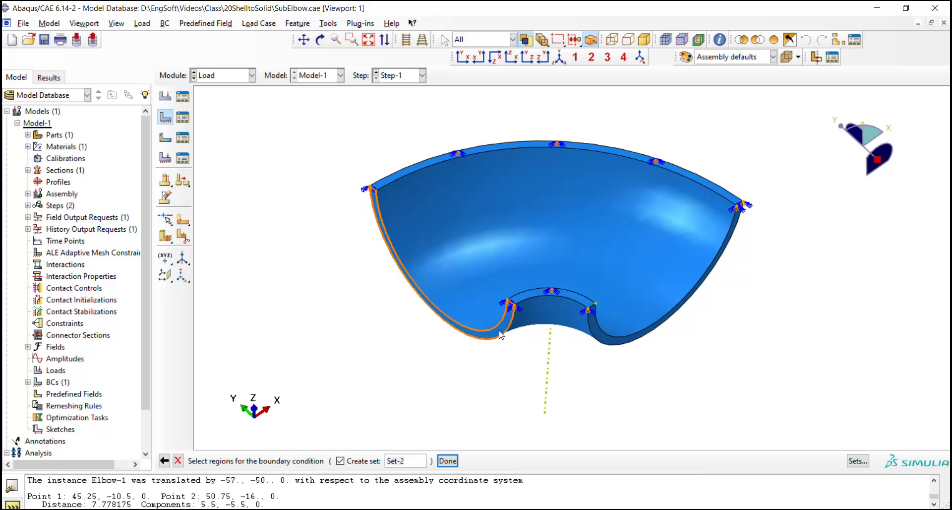
left_click(596, 336, "shift")
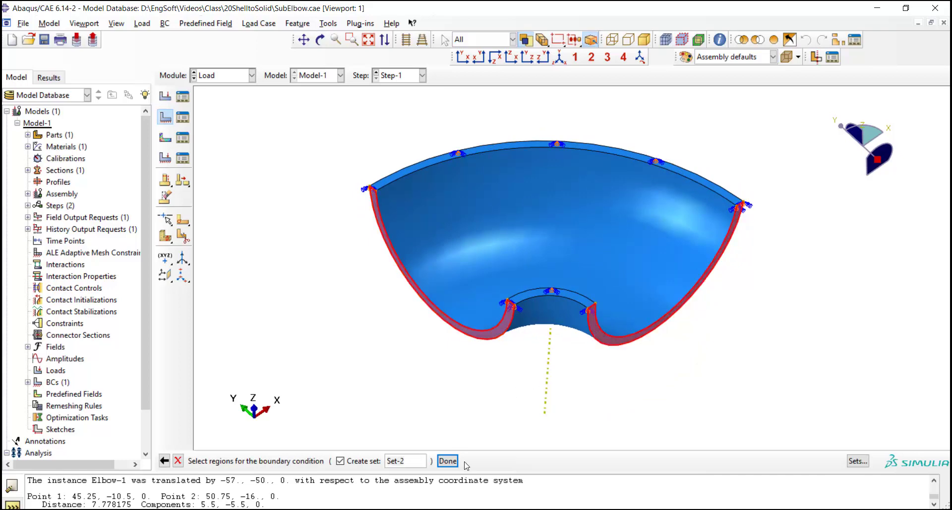
left_click(447, 461)
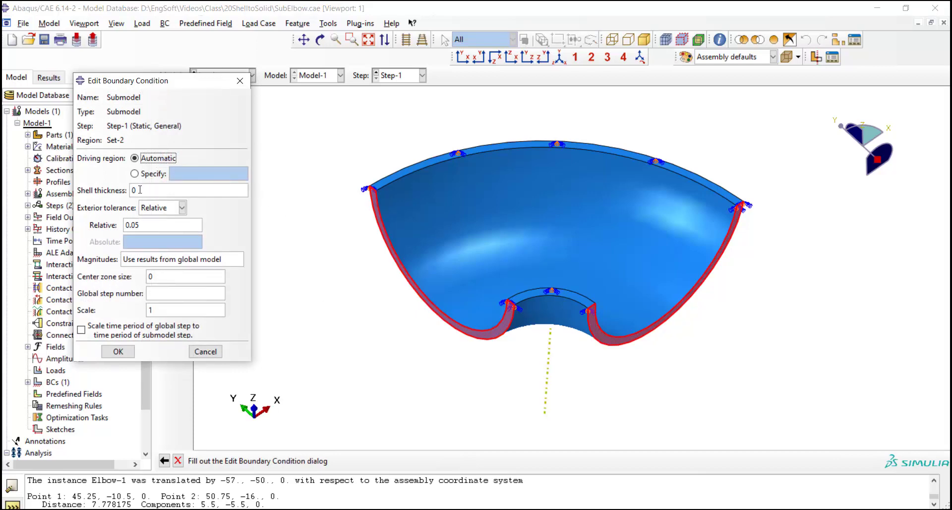
Step: Enter shell thickness 1, keep Relative tolerance 0.05, set center zone size 0.1 and global step 1
left_click_drag(140, 189, 125, 188)
left_click(173, 207)
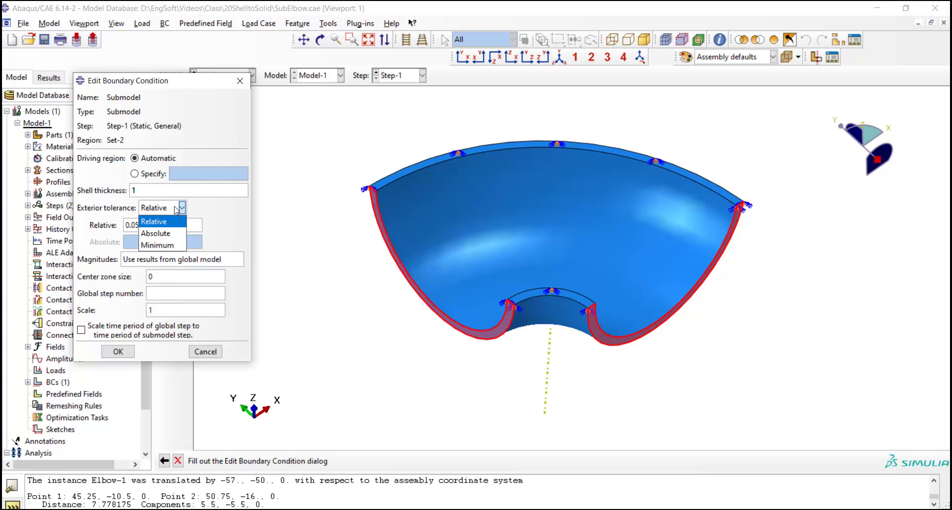
left_click(166, 222)
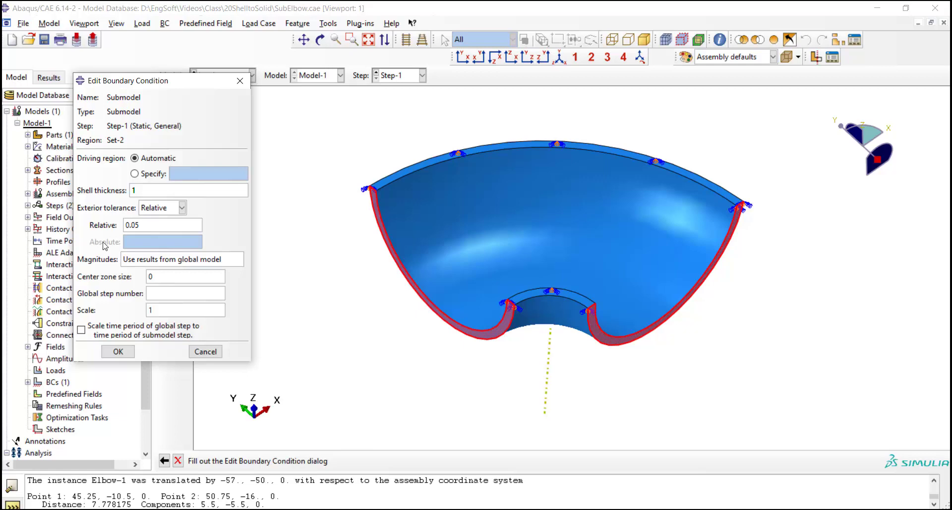
double_click(151, 276)
left_click(117, 352)
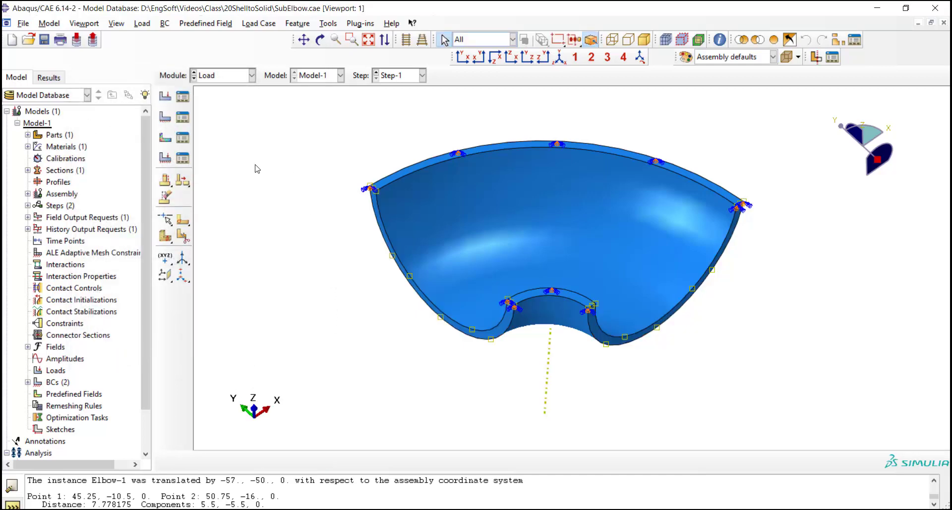
Step: Switch to the Mesh module and keep Hex Structured mesh controls for the elbow
left_click(230, 78)
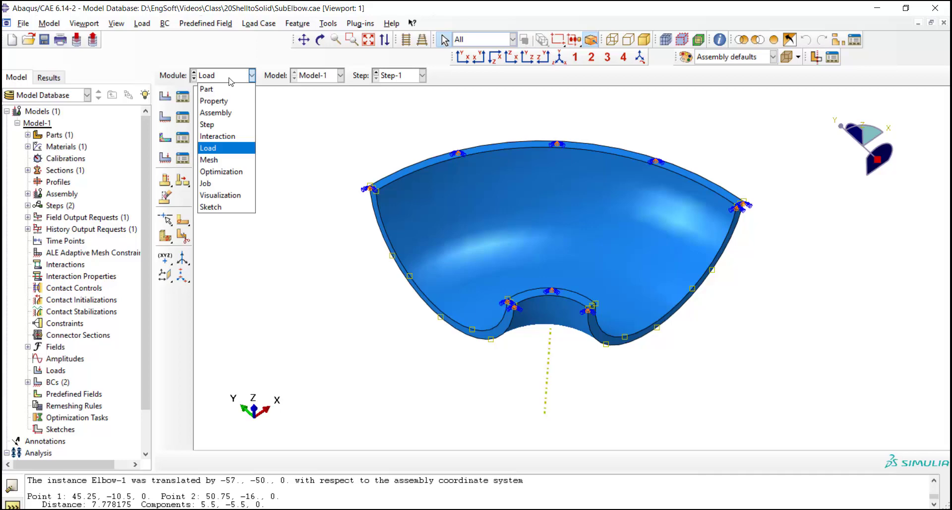
left_click(209, 160)
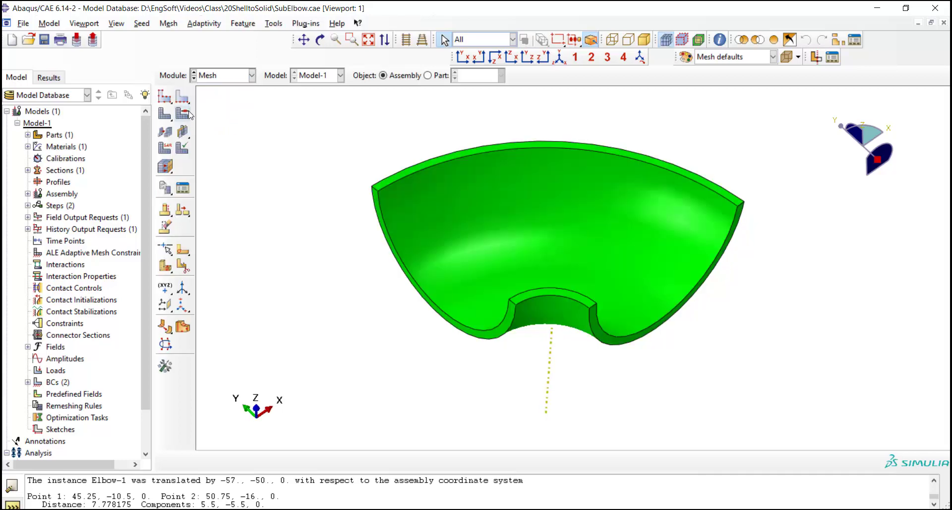
left_click(186, 116)
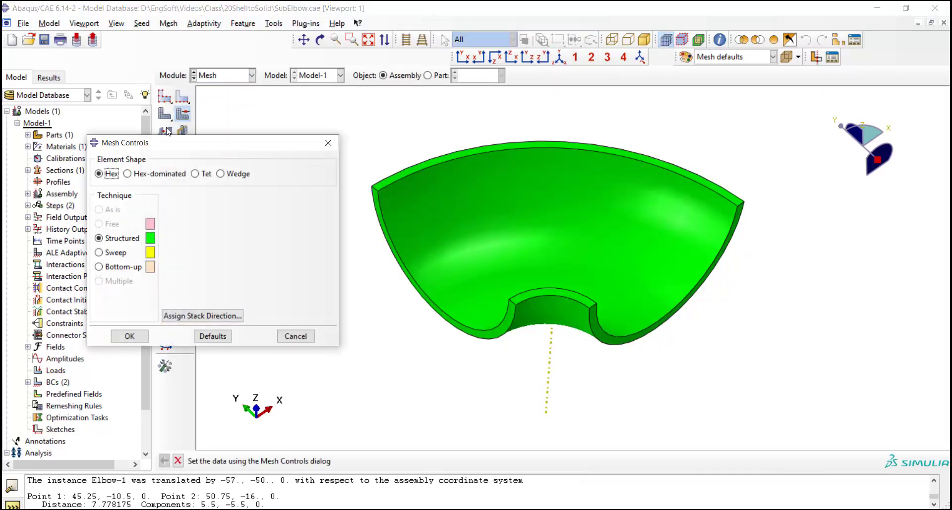
left_click(130, 335)
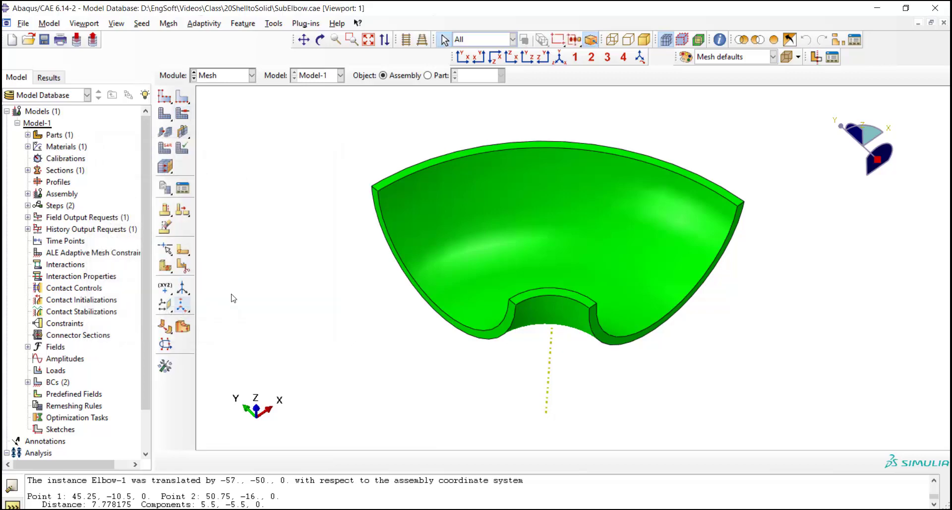
Step: Assign C3D8I incompatible-mode brick elements to the elbow cell
left_click(165, 148)
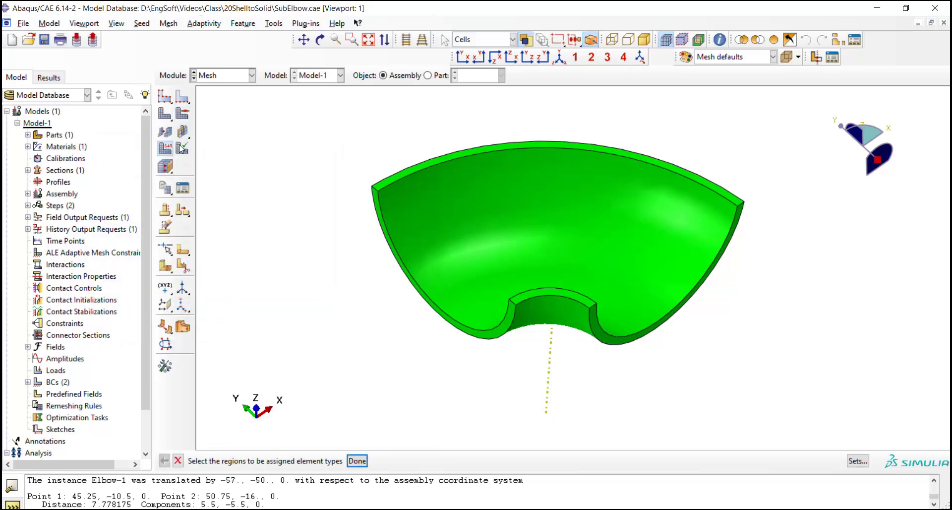
left_click(478, 189)
left_click(357, 460)
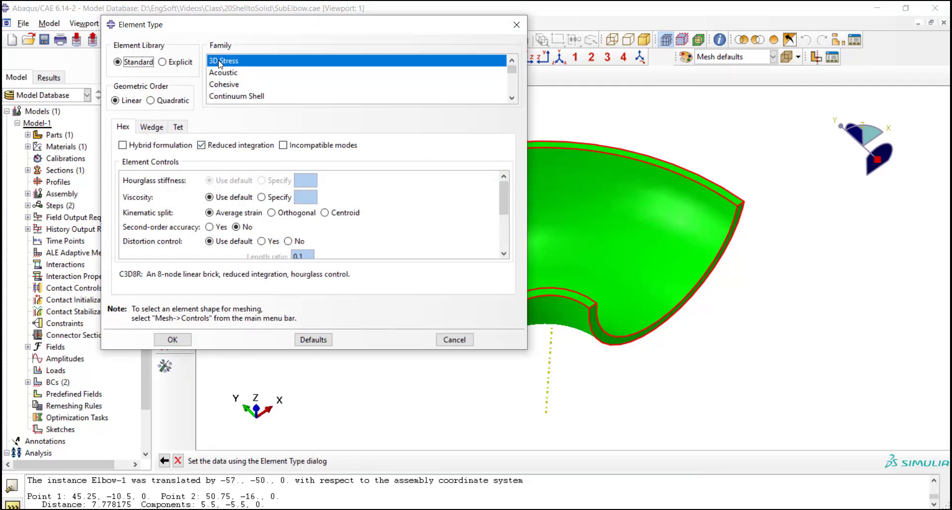
left_click(283, 145)
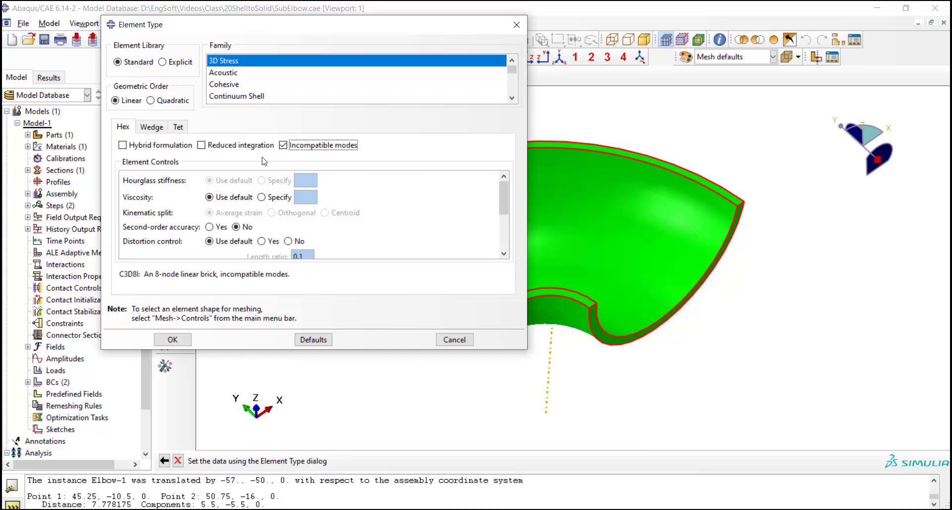
left_click(173, 339)
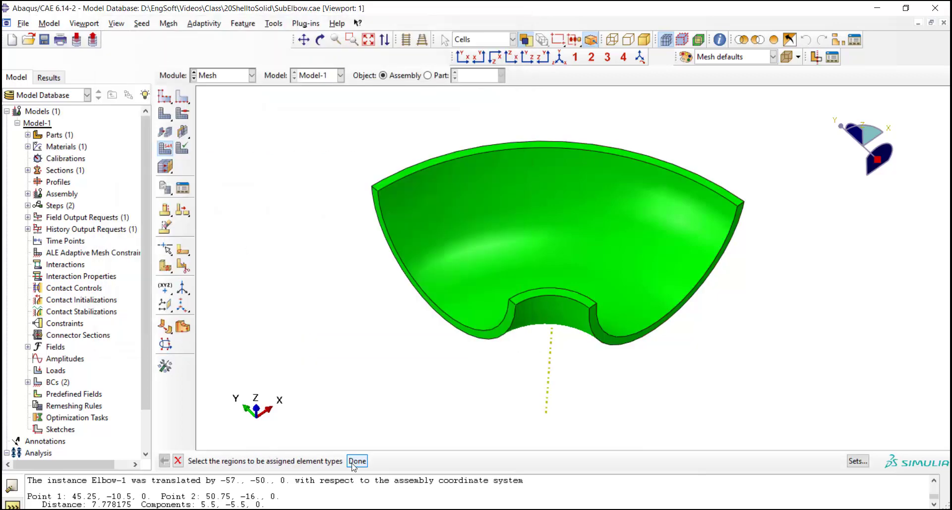
left_click(182, 99)
Step: Seed the four through-thickness edges with a 0.4 local element size, then bring up Global Seeds
scroll(350, 154, "down", 4)
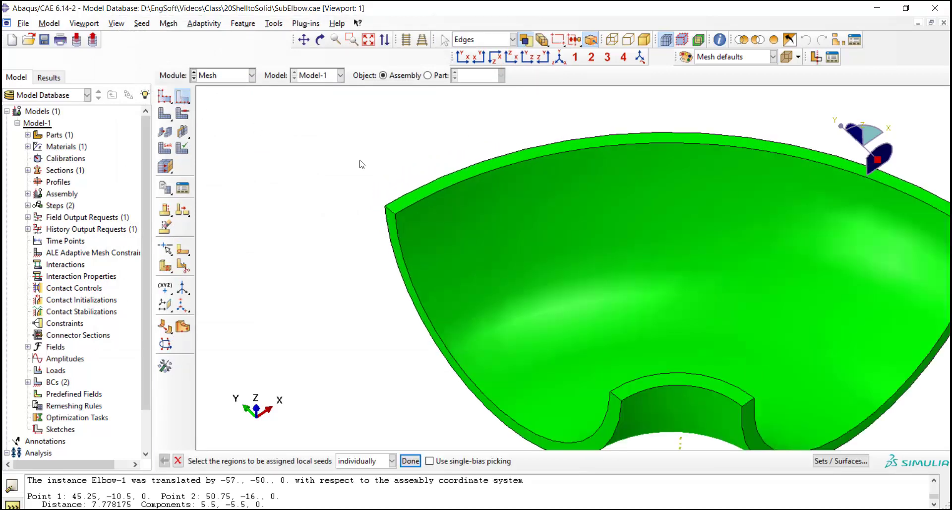
scroll(362, 164, "down", 1)
left_click(394, 217)
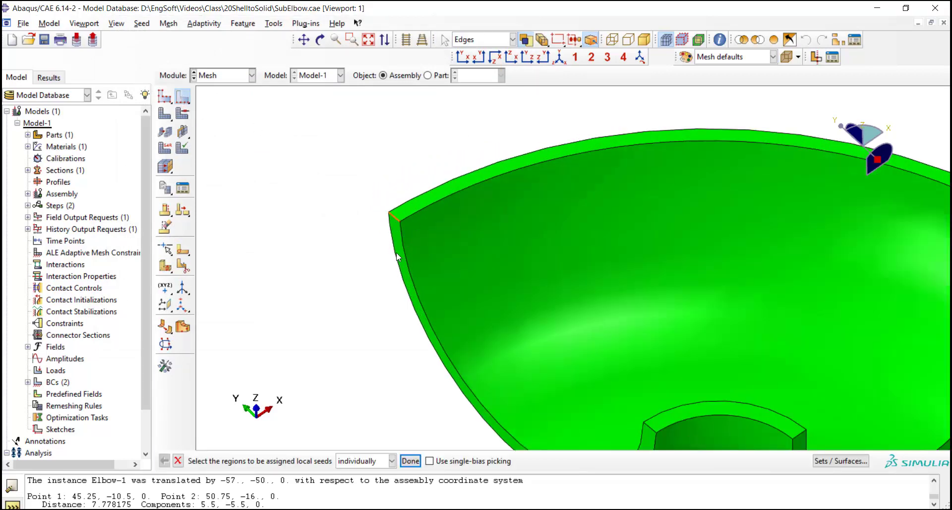
scroll(273, 275, "up", 2)
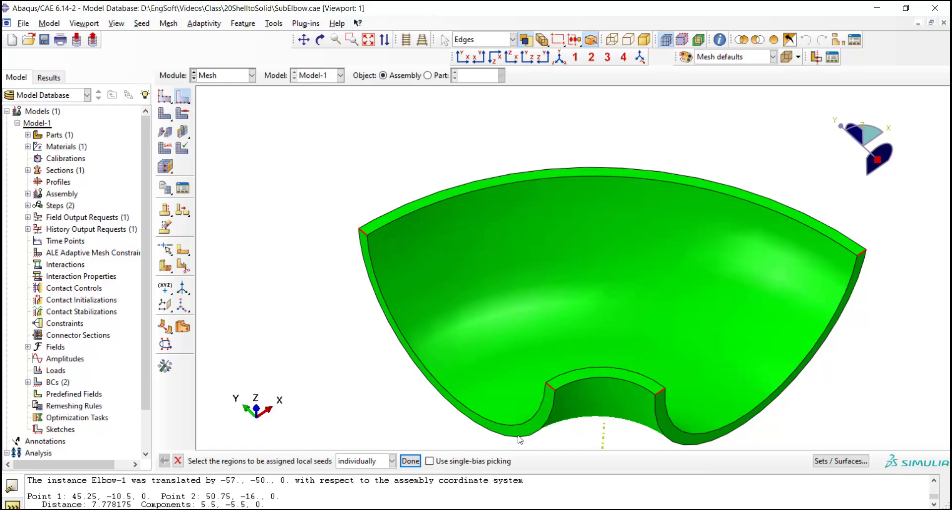
left_click(411, 461)
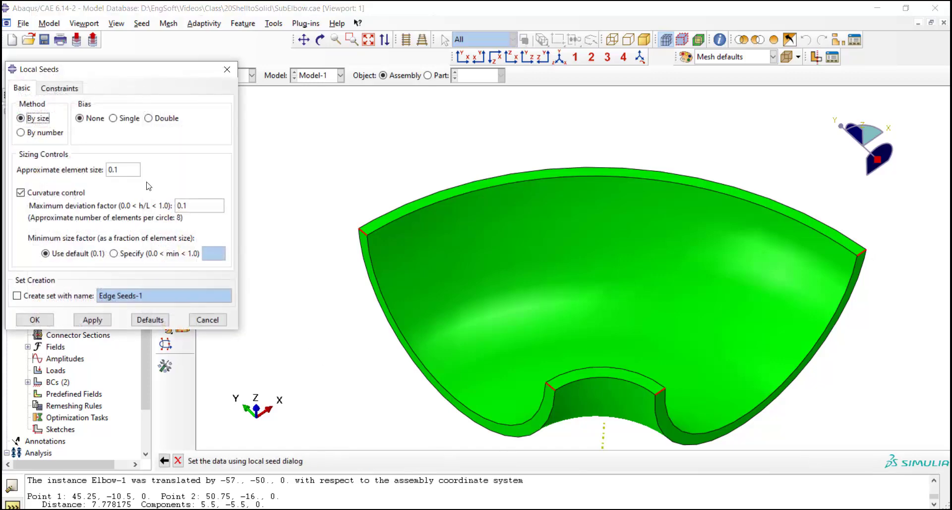
left_click_drag(124, 169, 106, 169)
type("0")
left_click(92, 320)
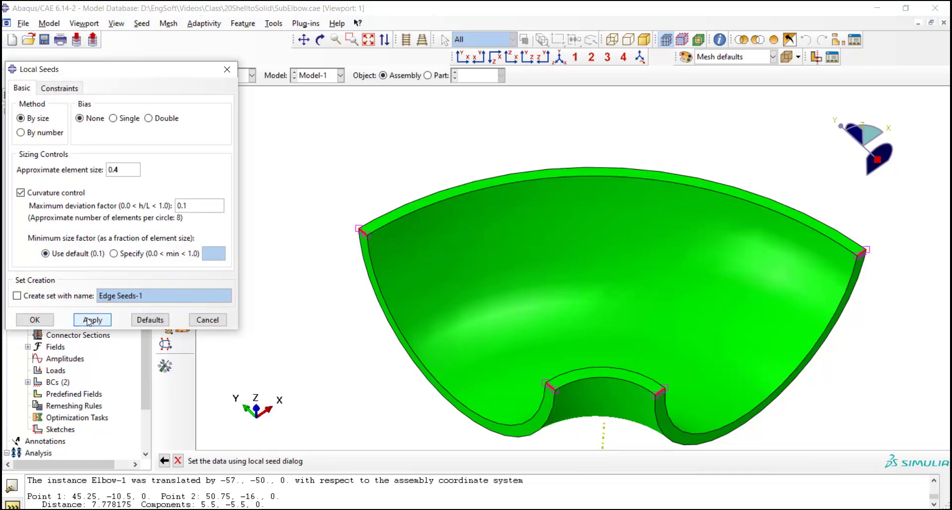
left_click(34, 318)
scroll(364, 245, "up", 5)
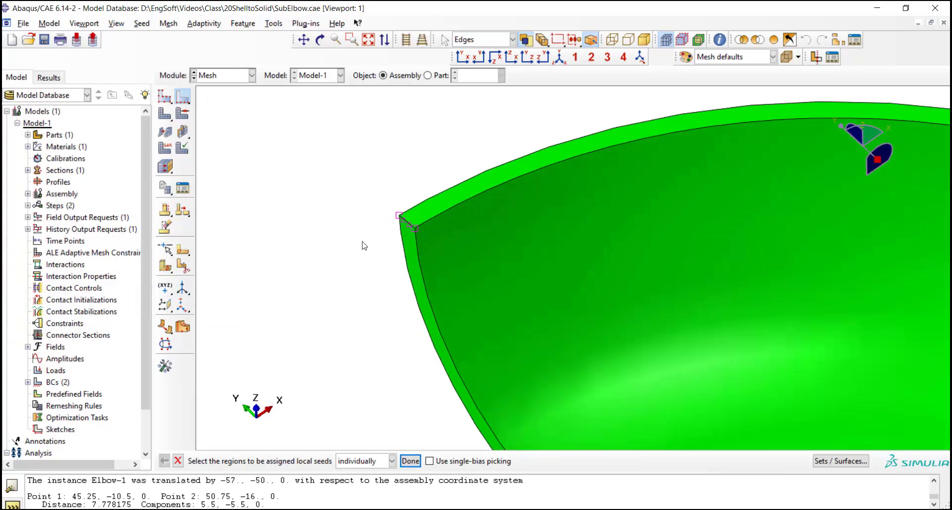
scroll(285, 225, "down", 5)
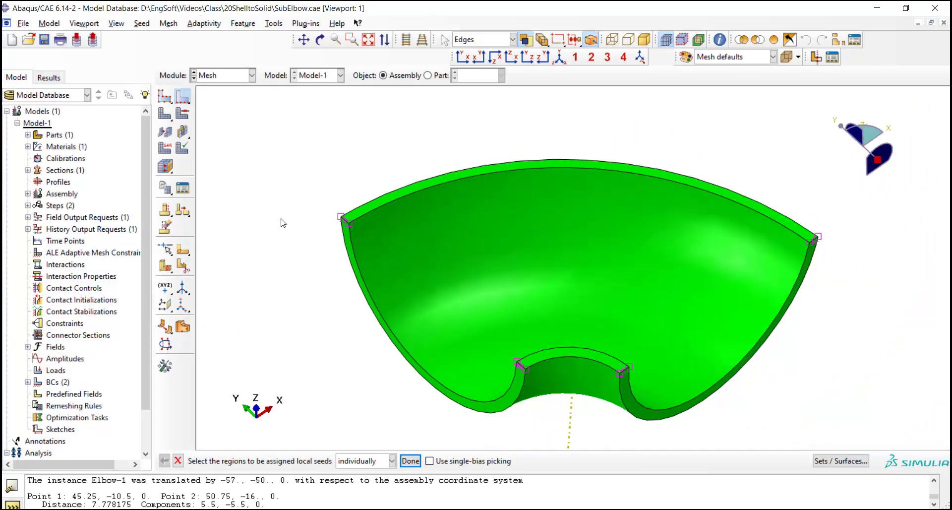
left_click(164, 96)
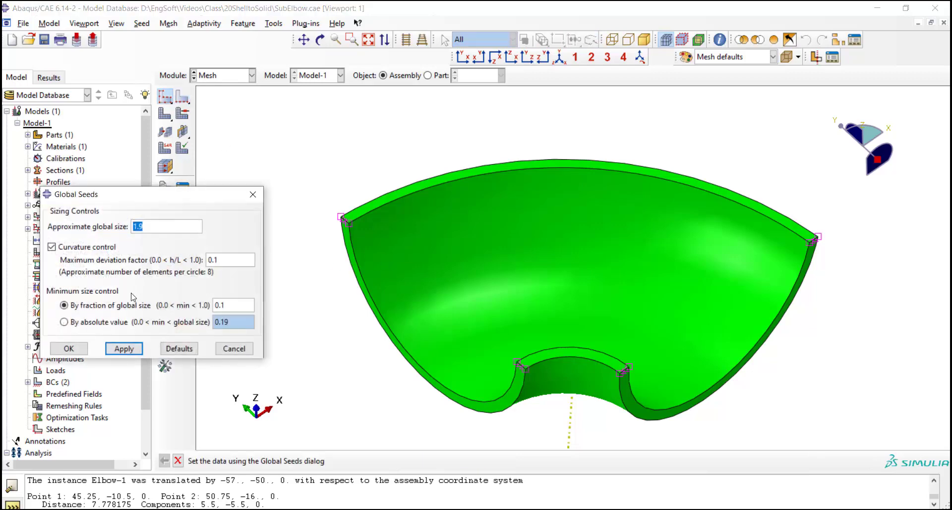
Step: Apply a 1.9 global seed size to the elbow part instance
left_click(126, 349)
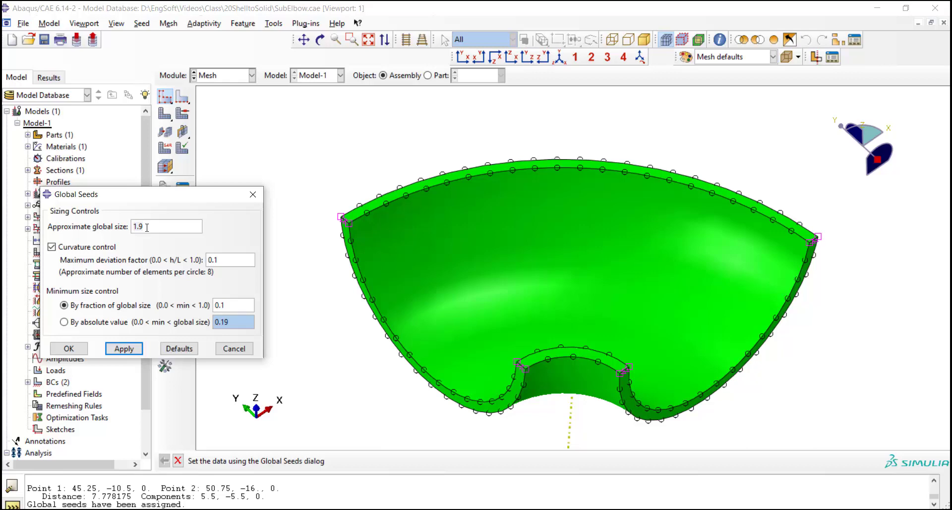
left_click_drag(147, 227, 126, 227)
type("1")
left_click(68, 348)
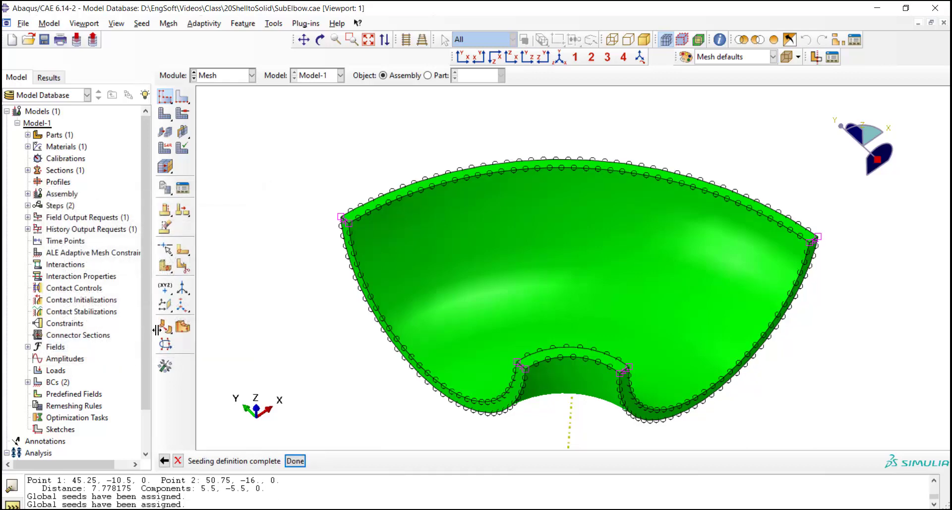
left_click(297, 460)
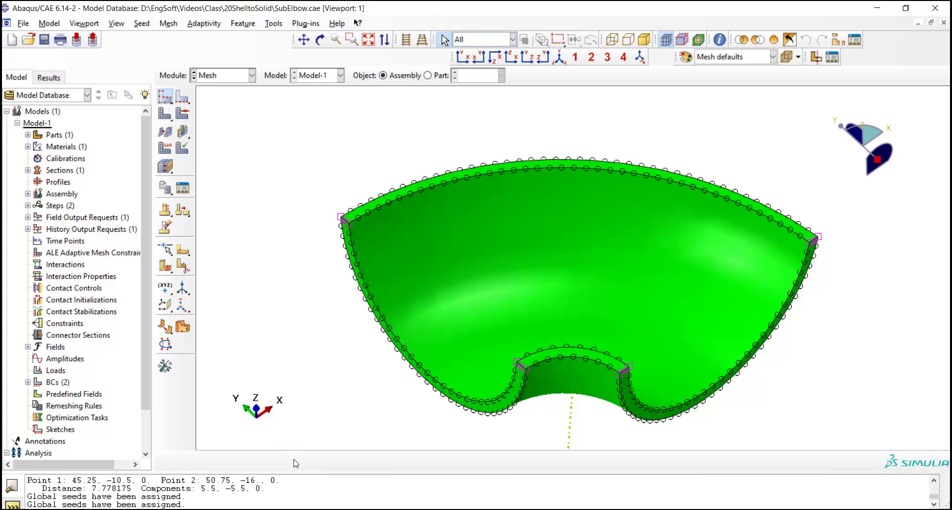
Step: Mesh the Elbow-1 instance, generating 2376 elements
left_click(162, 117)
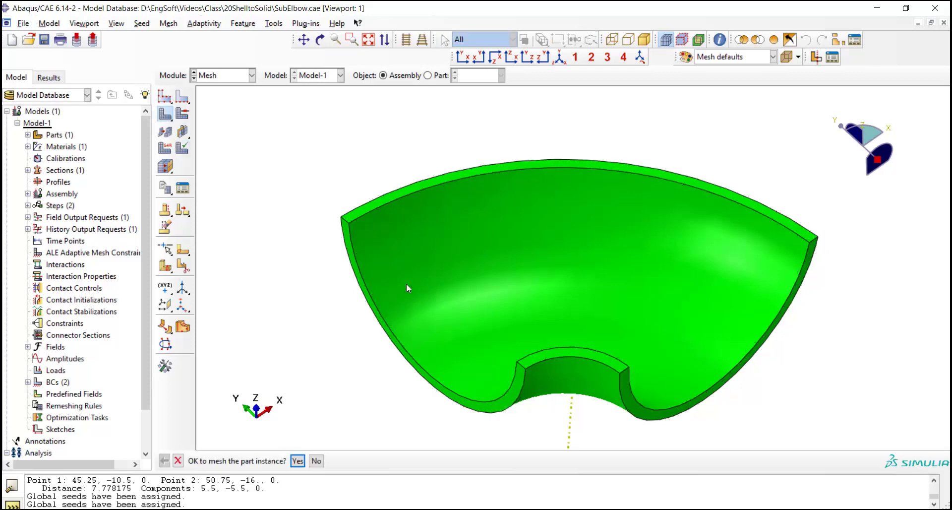
left_click(298, 461)
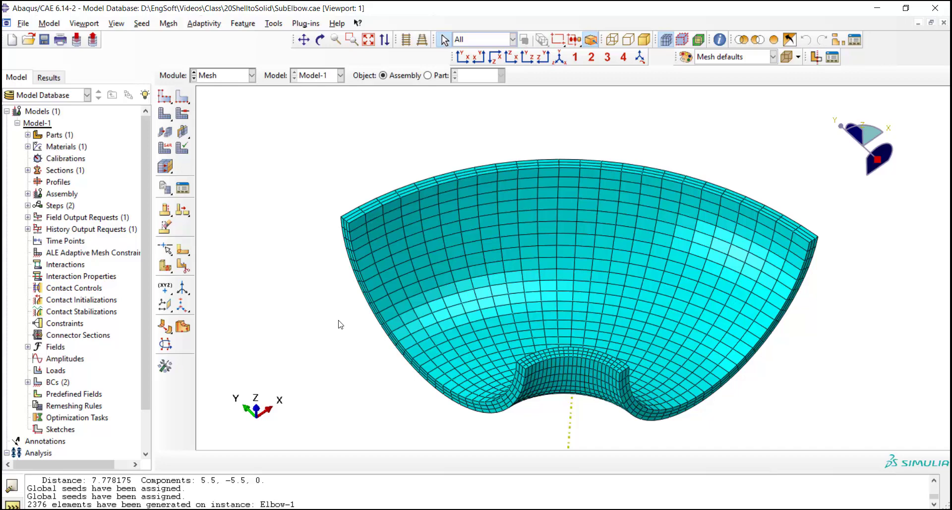
left_click(228, 77)
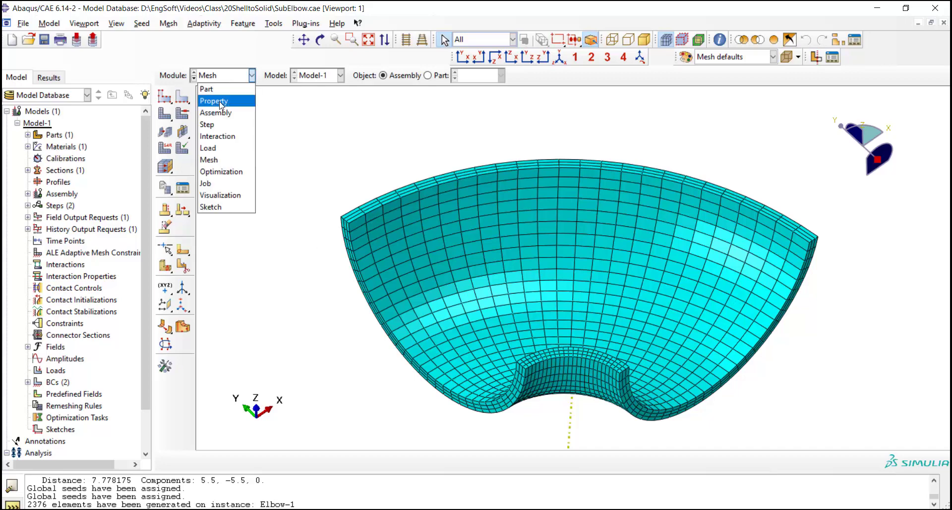
Step: Create and submit job ElbowSub, then read the no-nodes-in-centerzone error in the monitor
left_click(218, 183)
left_click(184, 99)
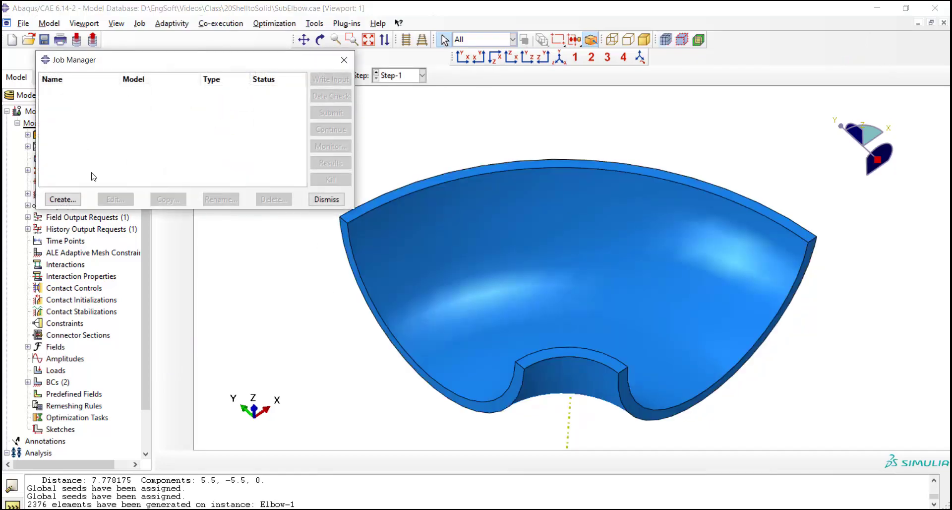
left_click(63, 198)
type("ElbowSub")
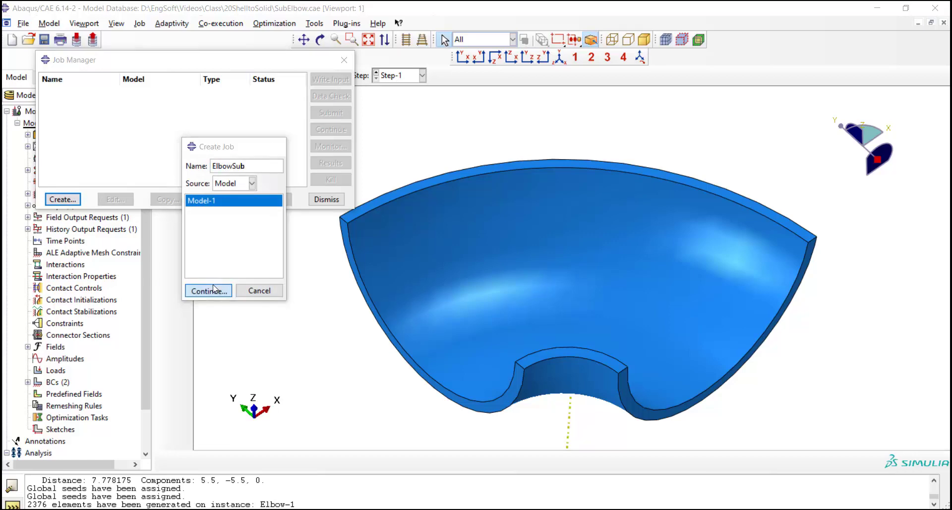
left_click(208, 290)
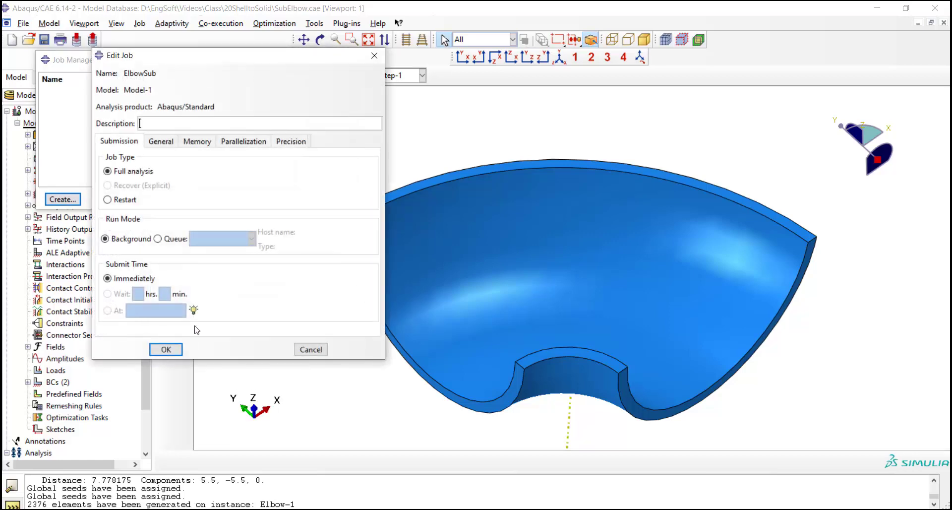
left_click(166, 350)
left_click(329, 114)
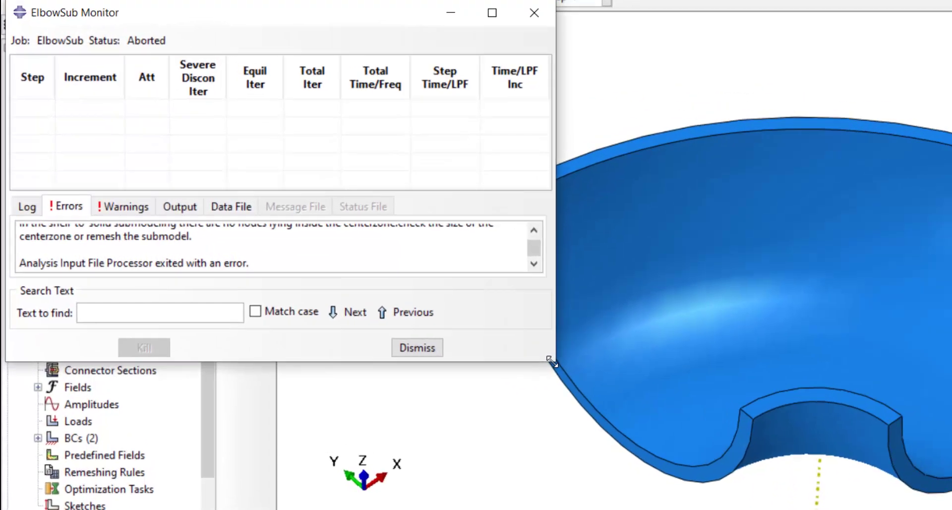
left_click_drag(382, 332, 491, 376)
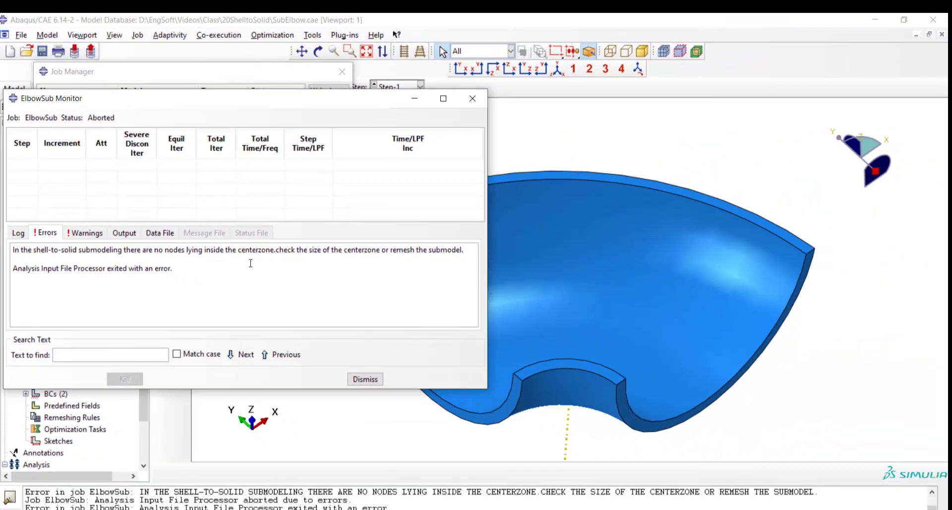
Step: Close the job monitor and job manager and return to the Mesh module
left_click(365, 379)
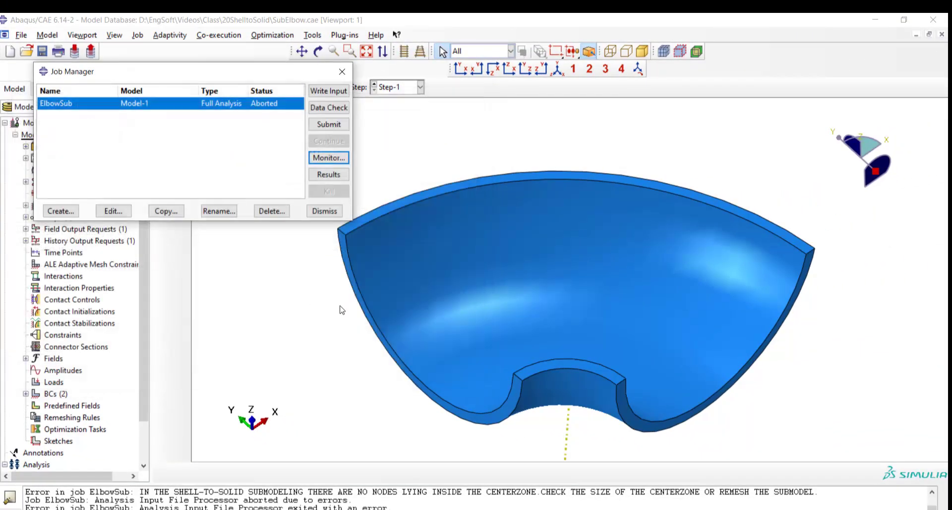
left_click(323, 210)
left_click(250, 86)
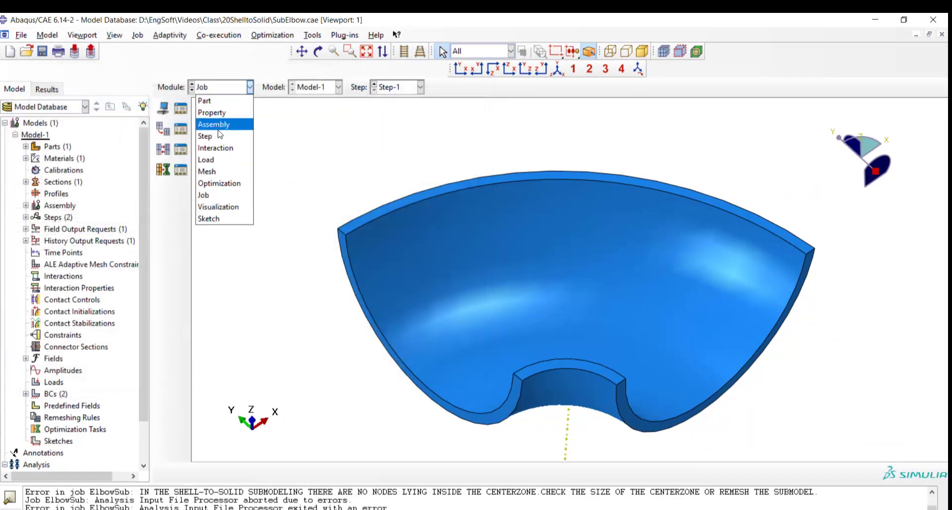
left_click(228, 173)
scroll(325, 234, "up", 5)
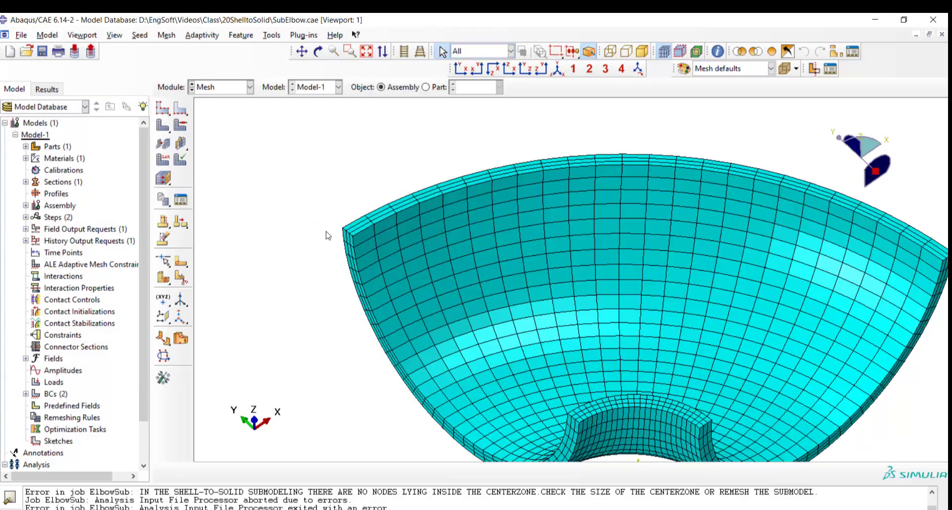
scroll(350, 231, "up", 4)
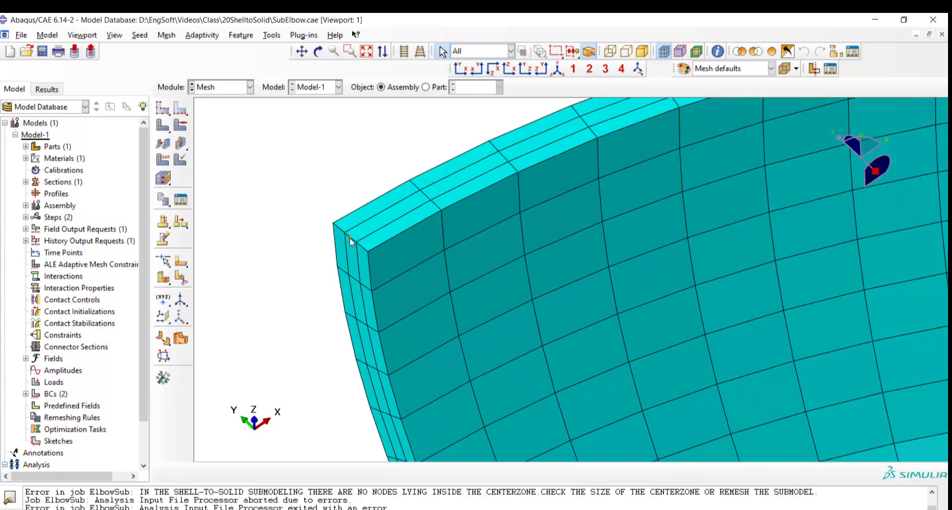
scroll(294, 207, "down", 6)
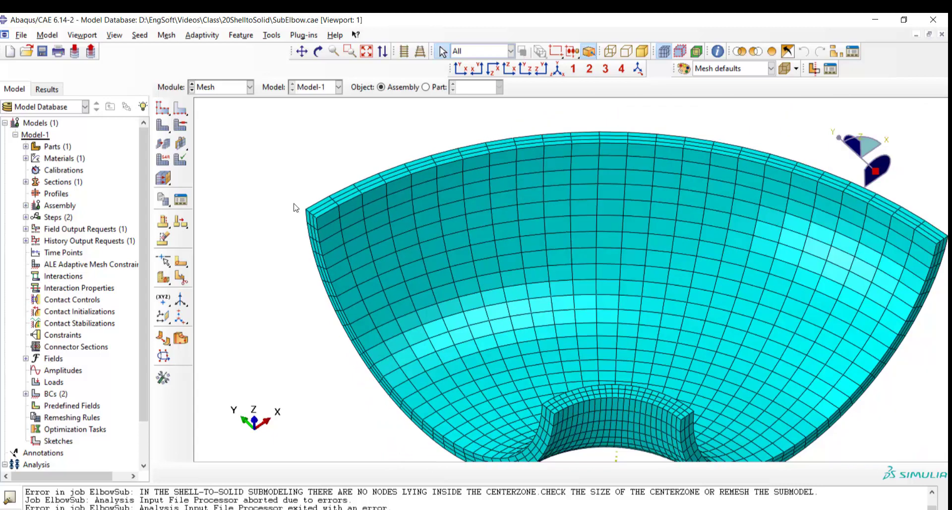
Step: Seed the two inner-hole corner thickness edges at 0.25 element size
left_click(181, 109)
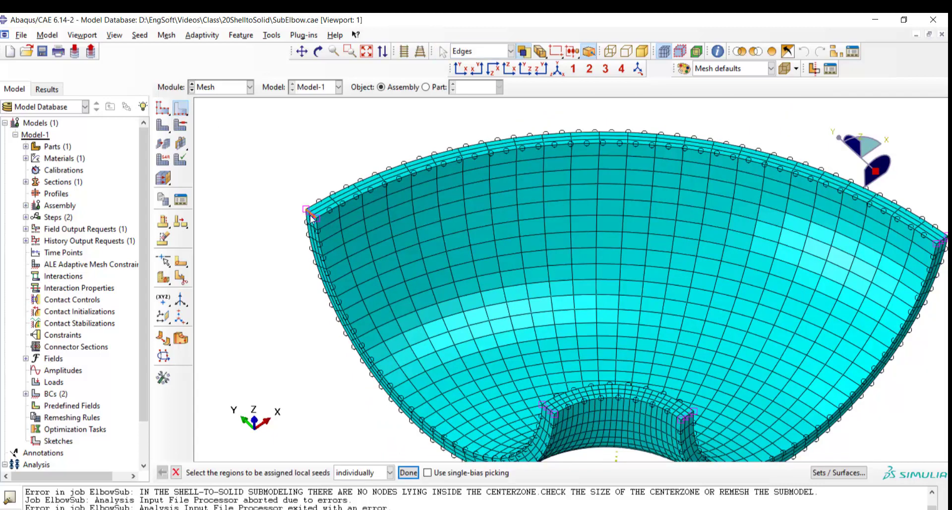
left_click(549, 412)
left_click(687, 416)
left_click(408, 472)
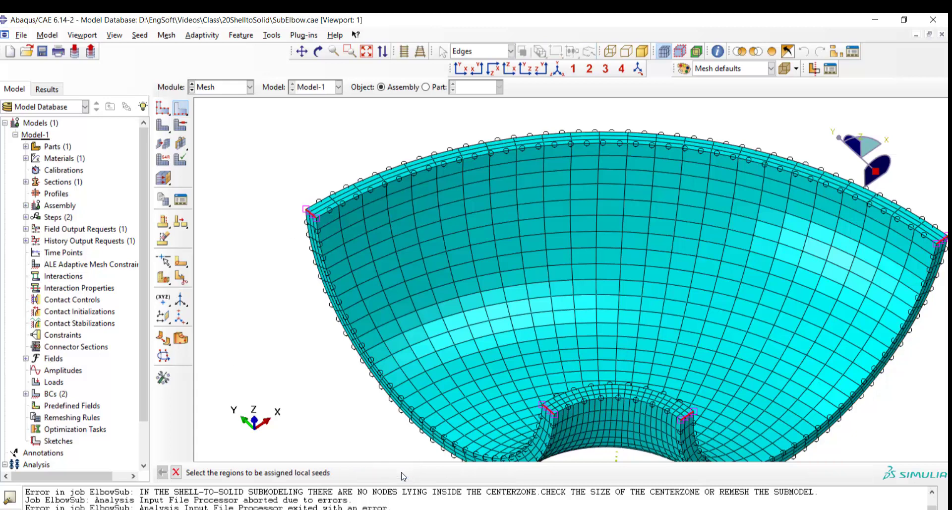
left_click(112, 181)
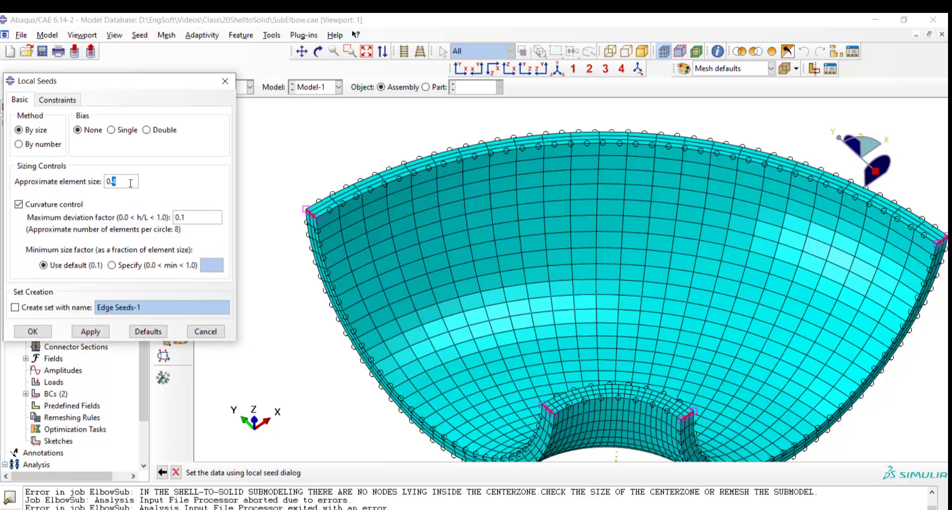
left_click(34, 332)
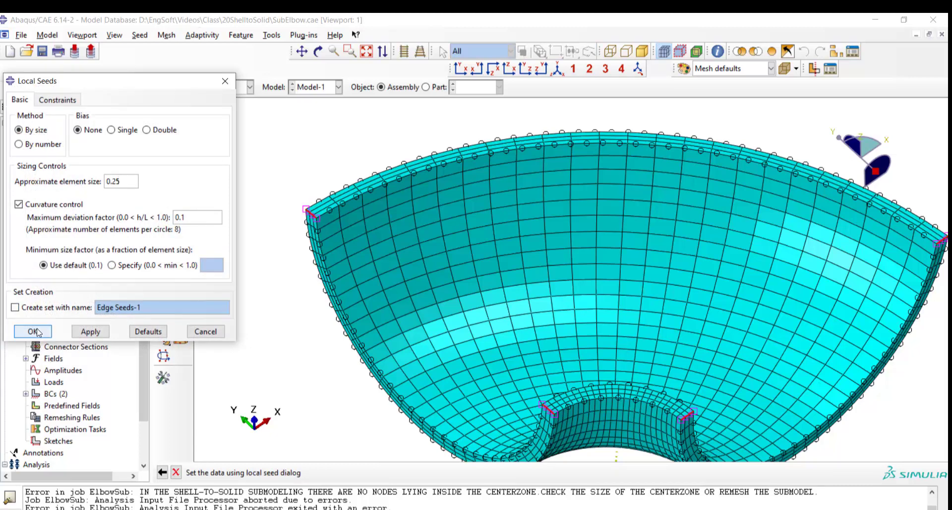
Step: Delete the old mesh and remesh the elbow part instance
left_click(71, 215)
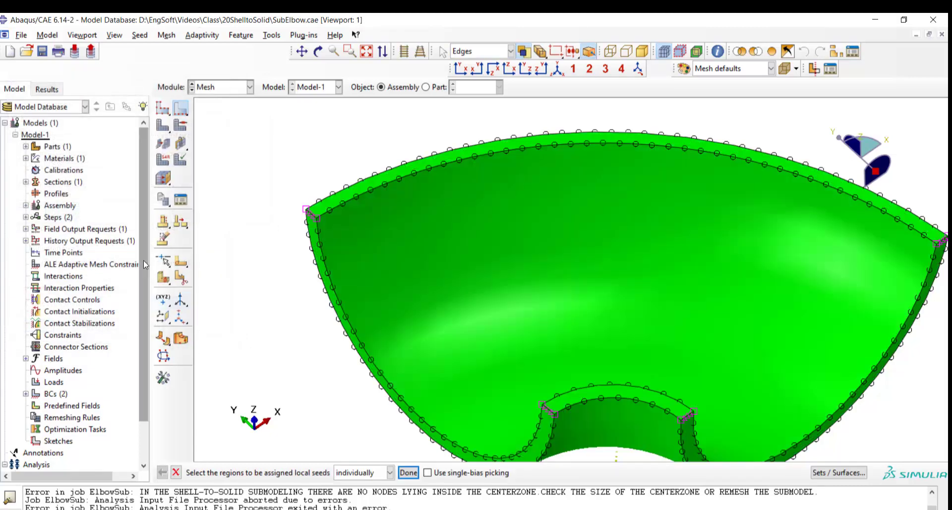
left_click(163, 125)
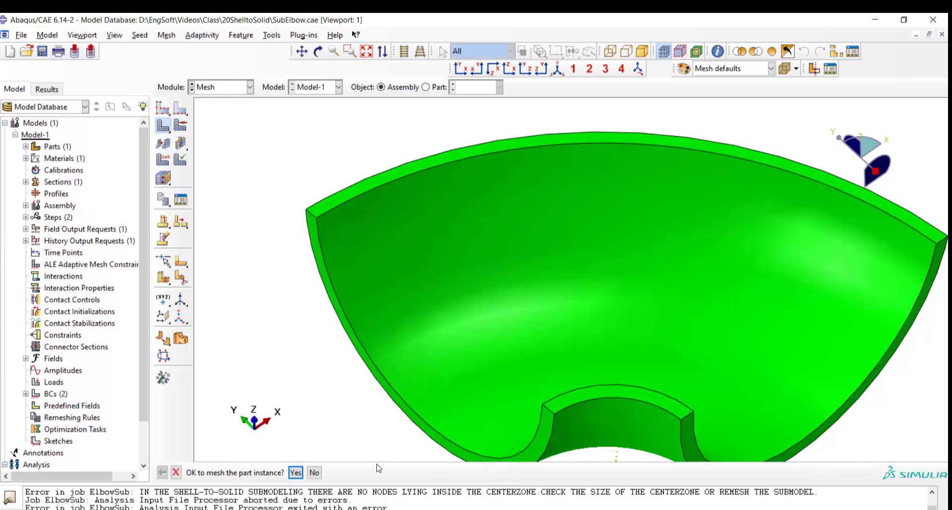
left_click(297, 473)
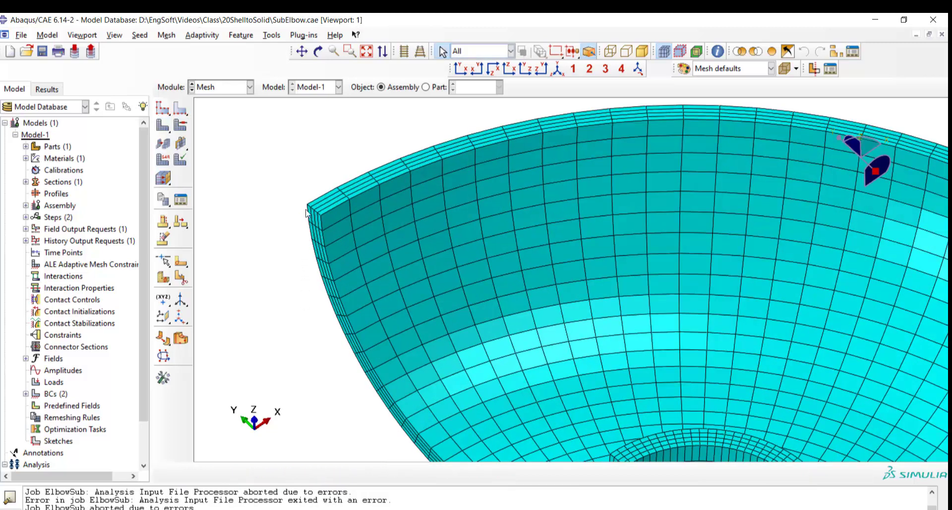
scroll(308, 227, "up", 6)
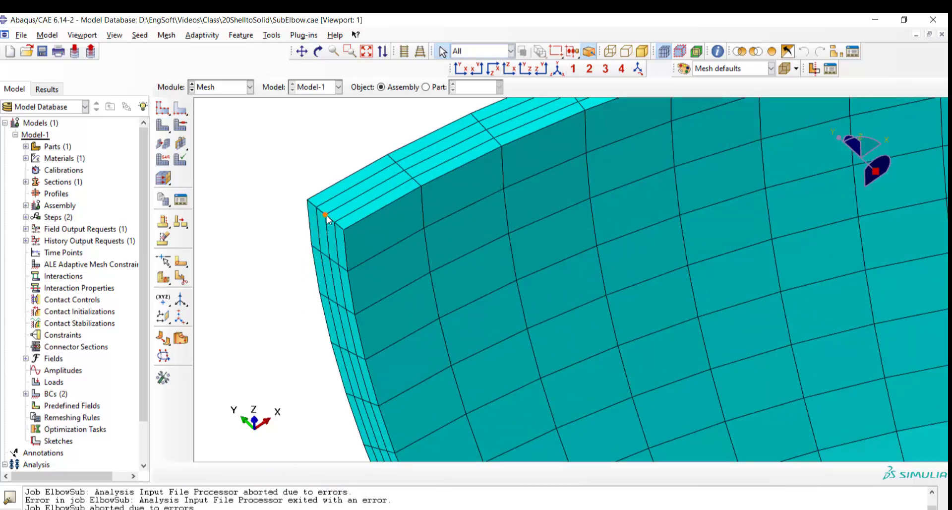
Step: Resubmit ElbowSub from the Job module, overwrite the old files, and open ElbowSub.odb once completed
left_click(221, 88)
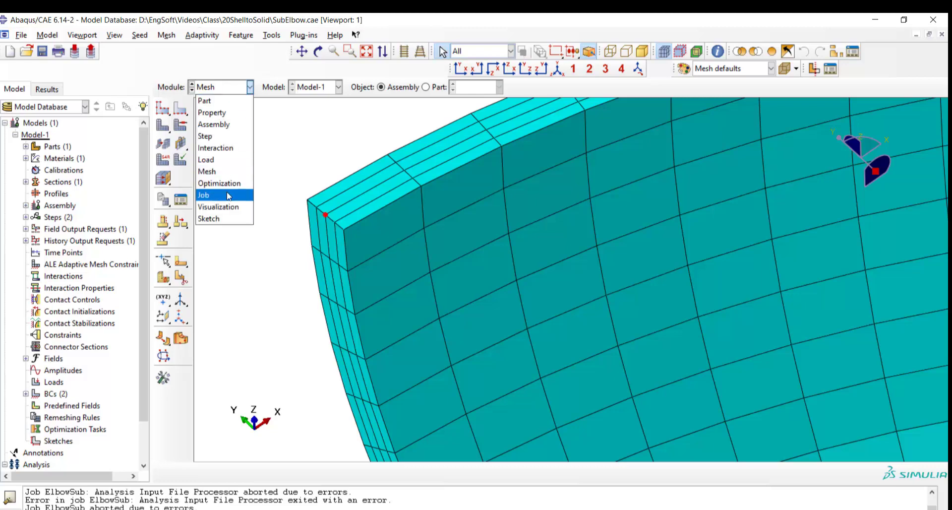
left_click(211, 190)
left_click(180, 108)
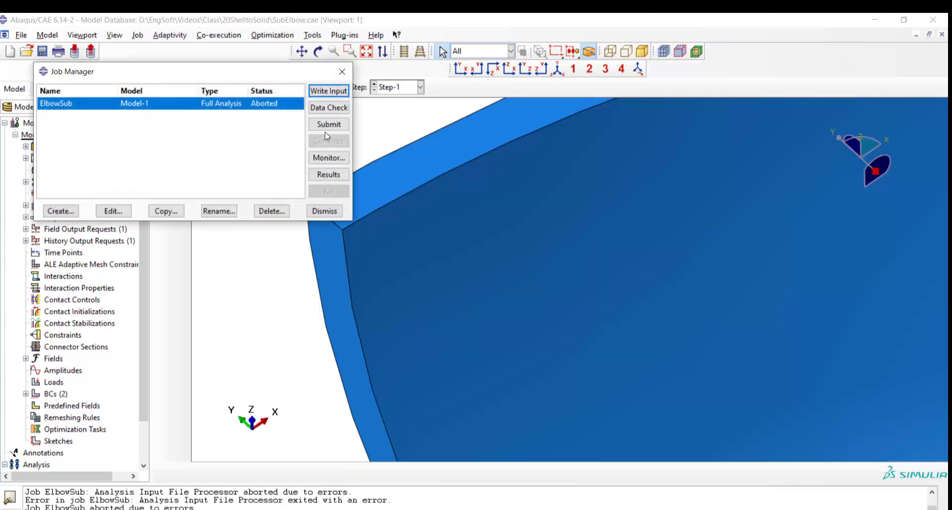
left_click(325, 125)
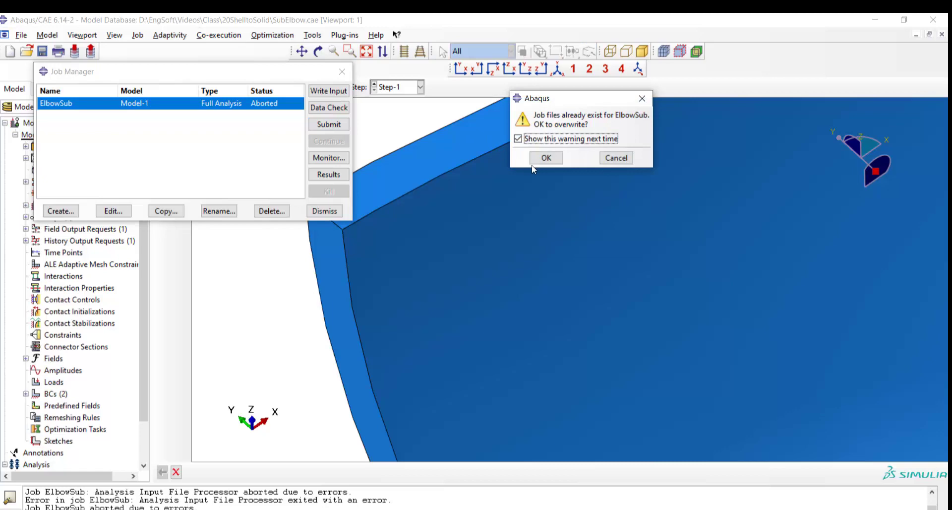
left_click(546, 158)
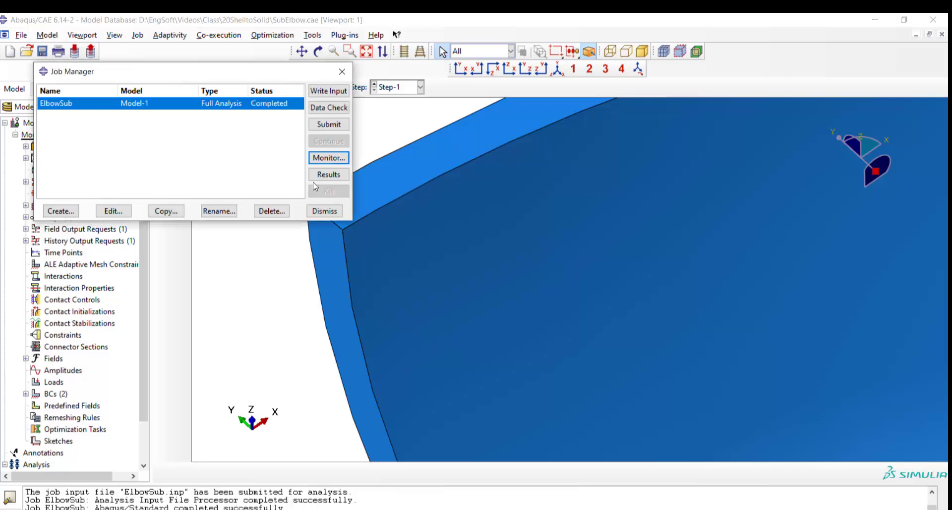
left_click(329, 174)
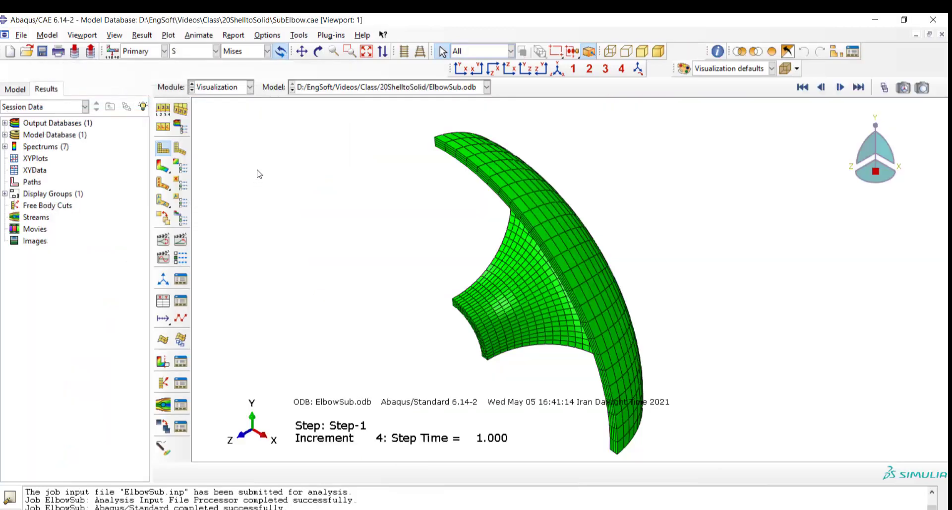
Step: Plot the Mises stress contour (5.296e-04 to 3.452e-02) on the deformed elbow, orbited to an oblique view
left_click(318, 51)
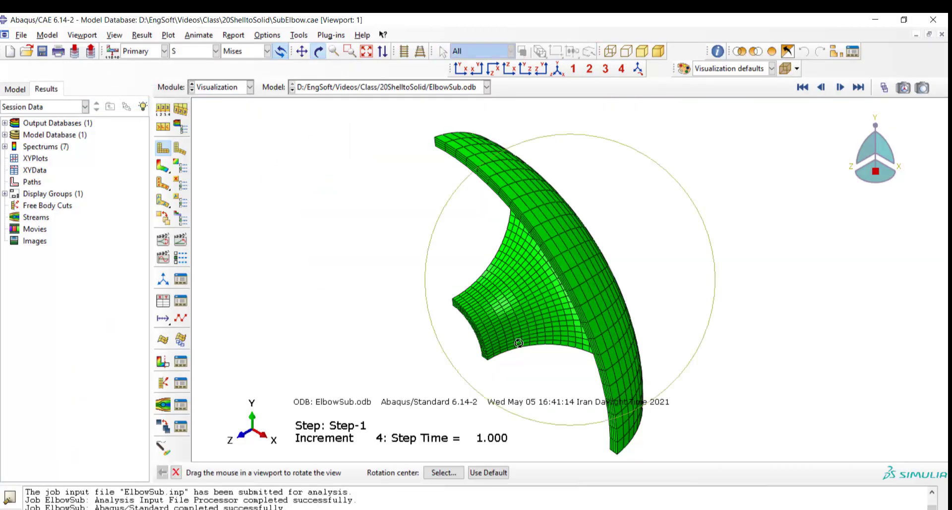
mouse_move(518, 344)
left_mouse_down()
mouse_move(542, 292)
mouse_move(531, 340)
mouse_move(507, 344)
left_mouse_up()
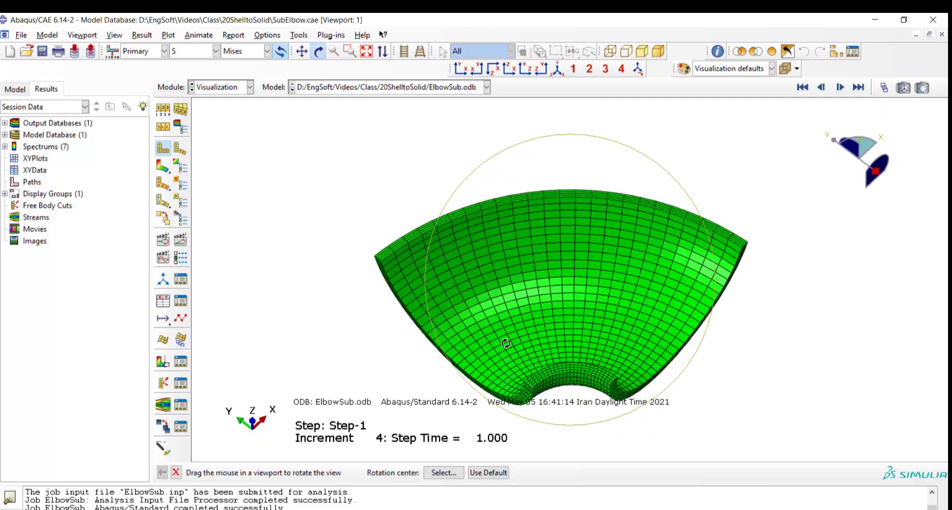
left_click(163, 166)
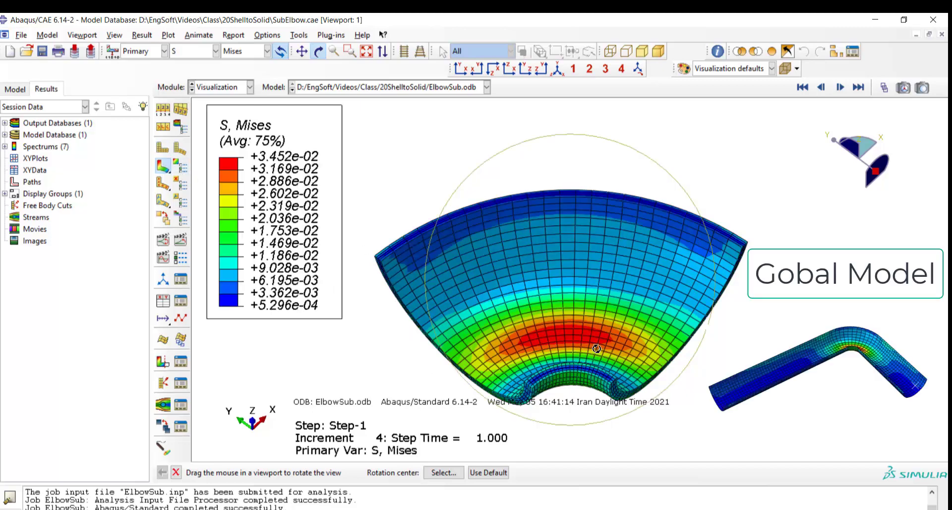
left_click_drag(617, 356, 544, 347)
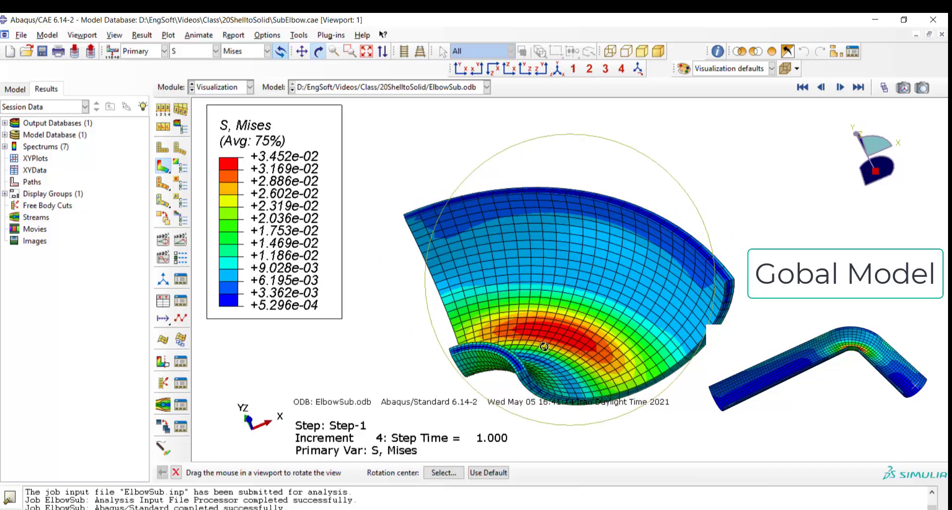